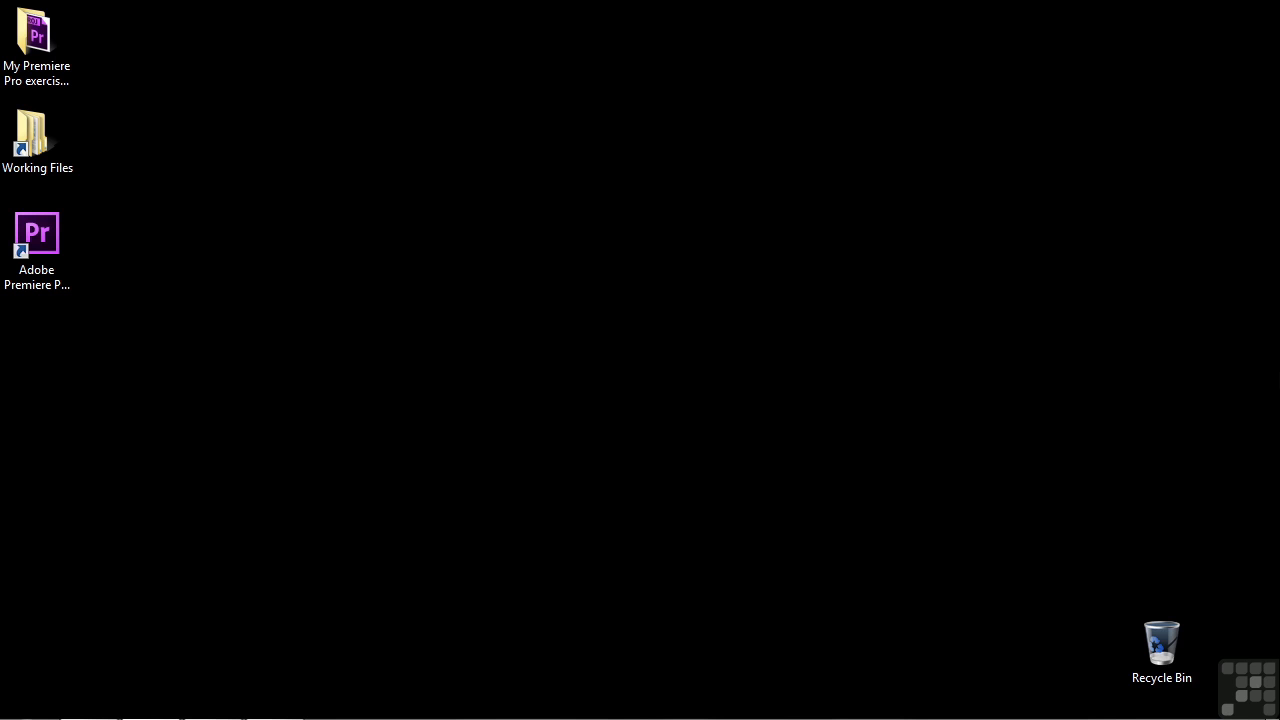
- Open the project 0605-trim mode monitor.prproj from the projects folder in Working Files
double_click(28, 145)
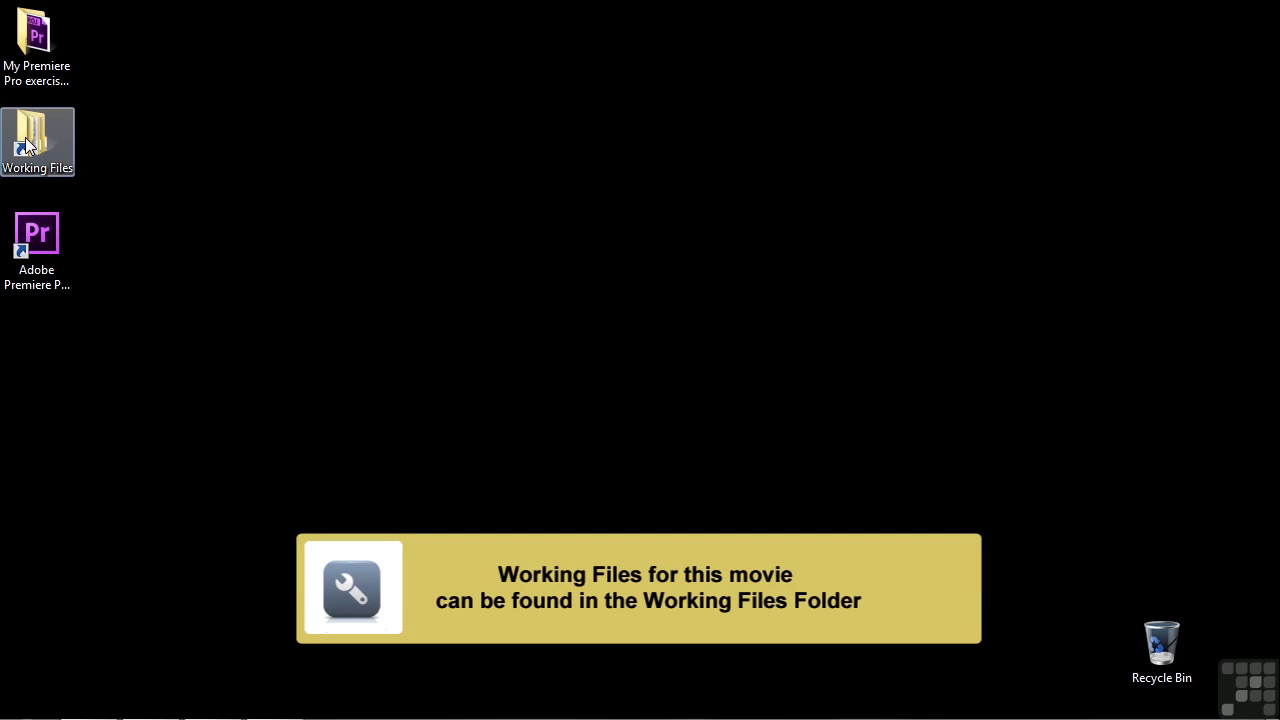
double_click(455, 349)
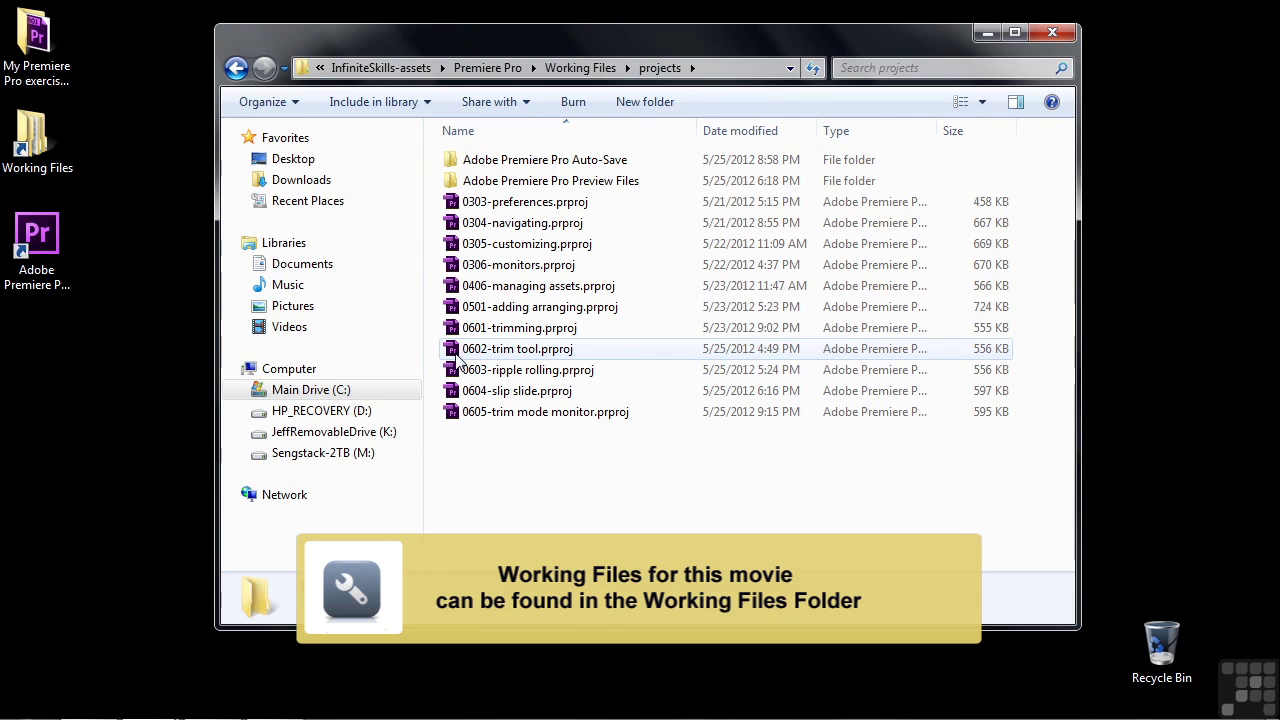
double_click(483, 412)
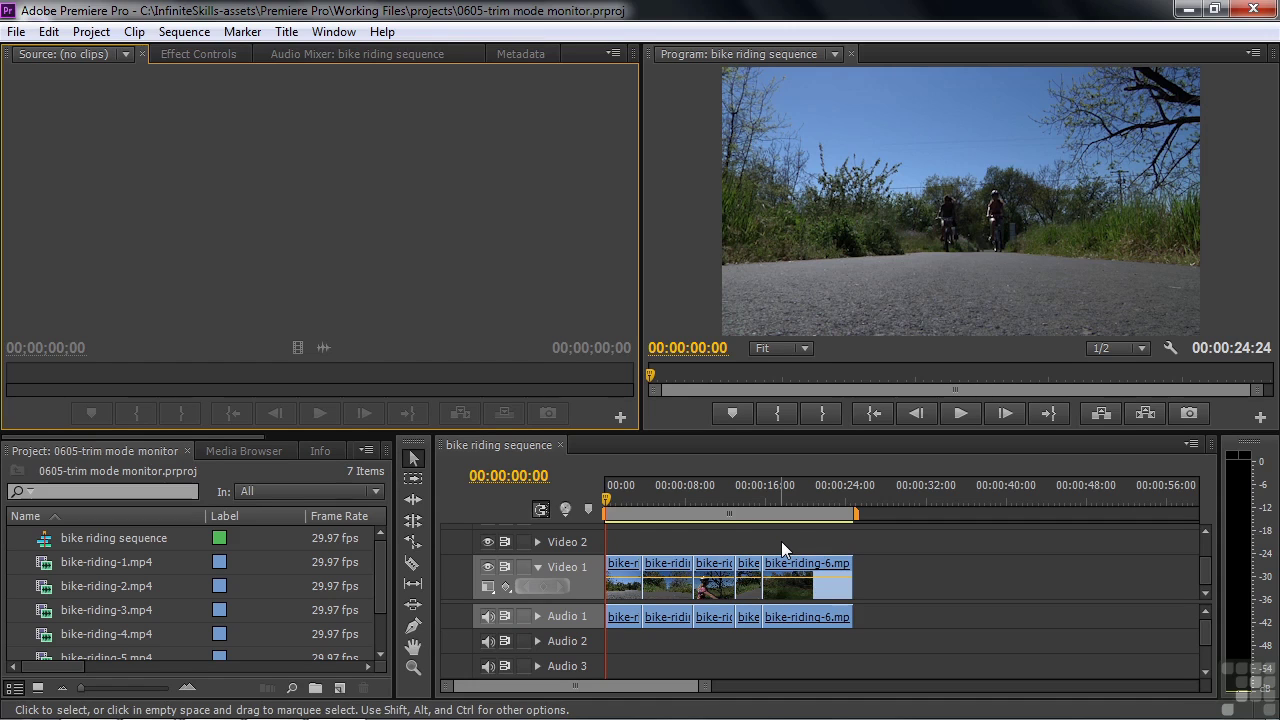
- Open the Trim Monitor for the bike riding sequence and go to the edit between bike-riding-3.mp4 and bike-riding-4.mp4
left_click(331, 33)
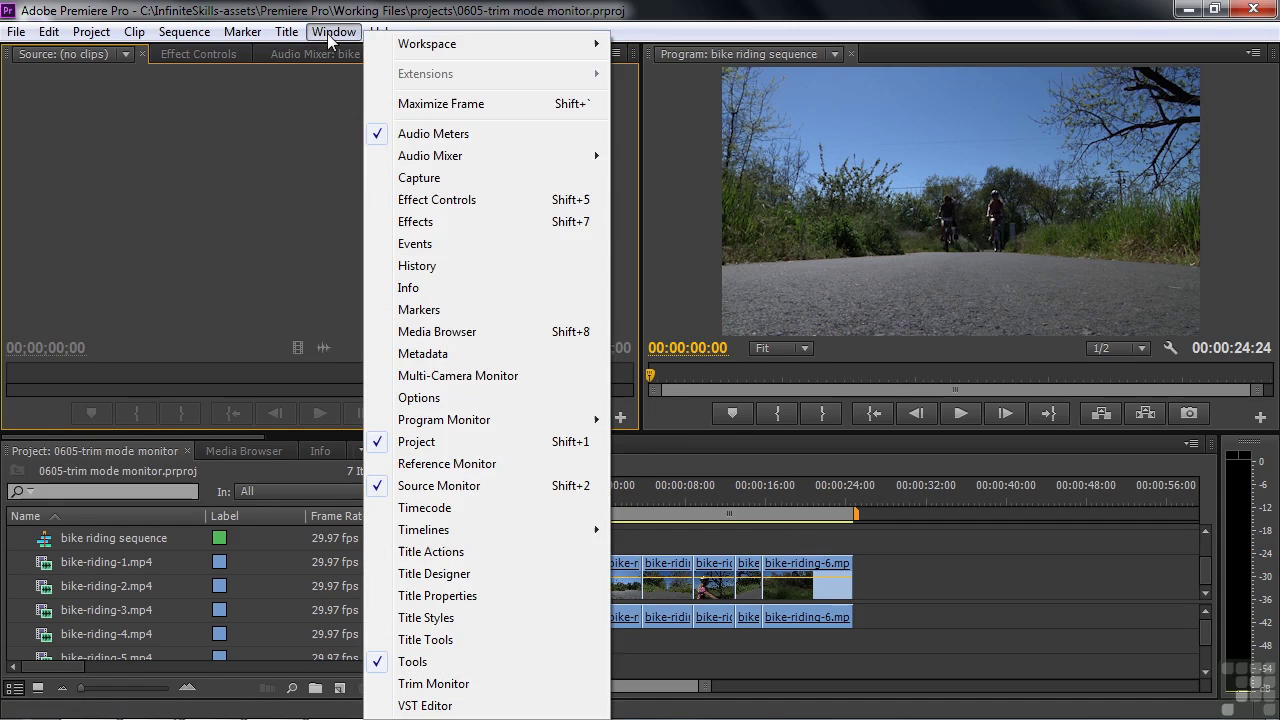
left_click(463, 686)
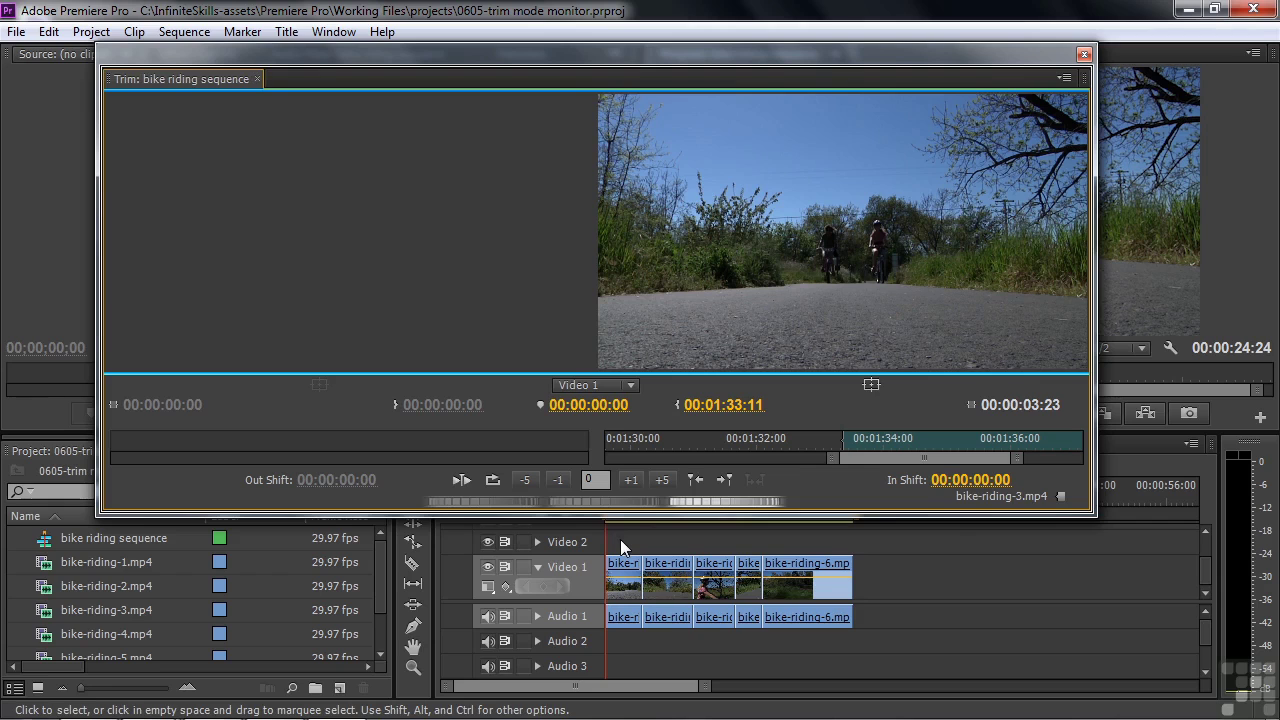
key("Down")
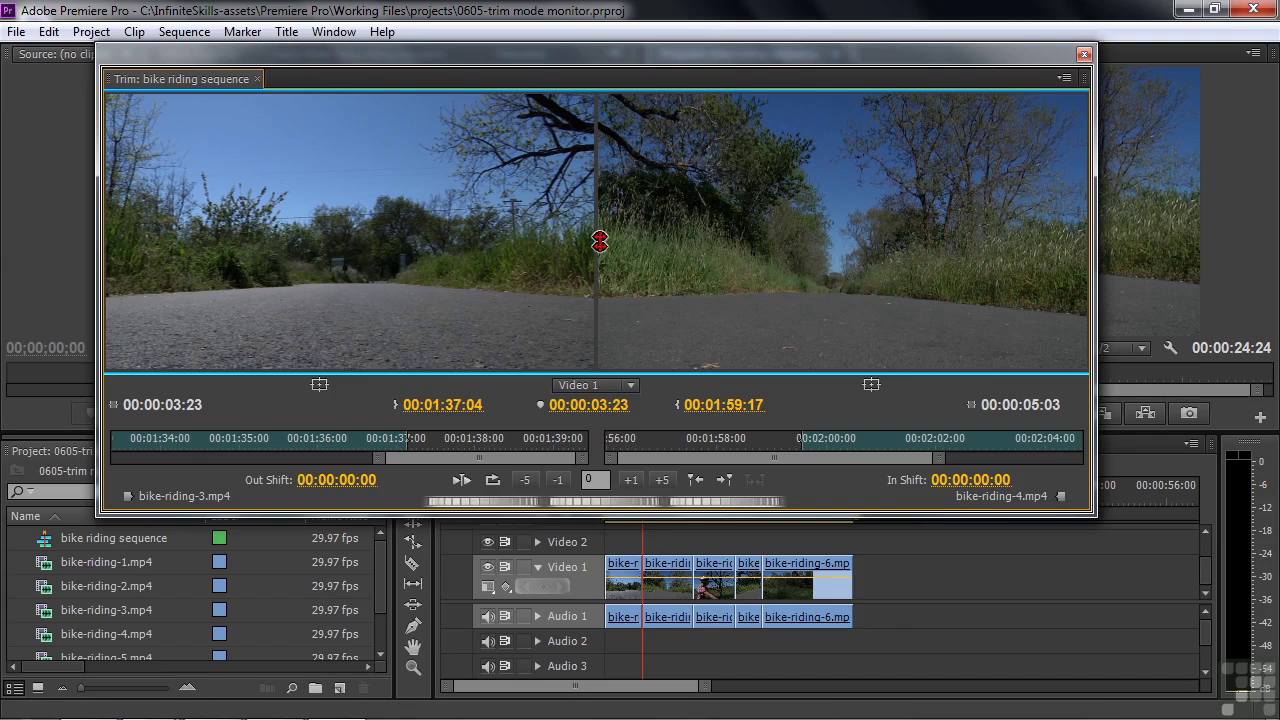
- Roll the first edit back by 1:05, and ripple-trim bike-riding-3.mp4's Out point to 00:01:37:02 and bike-riding-4.mp4's In point to 00:01:59:28
left_click_drag(581, 247, 597, 276)
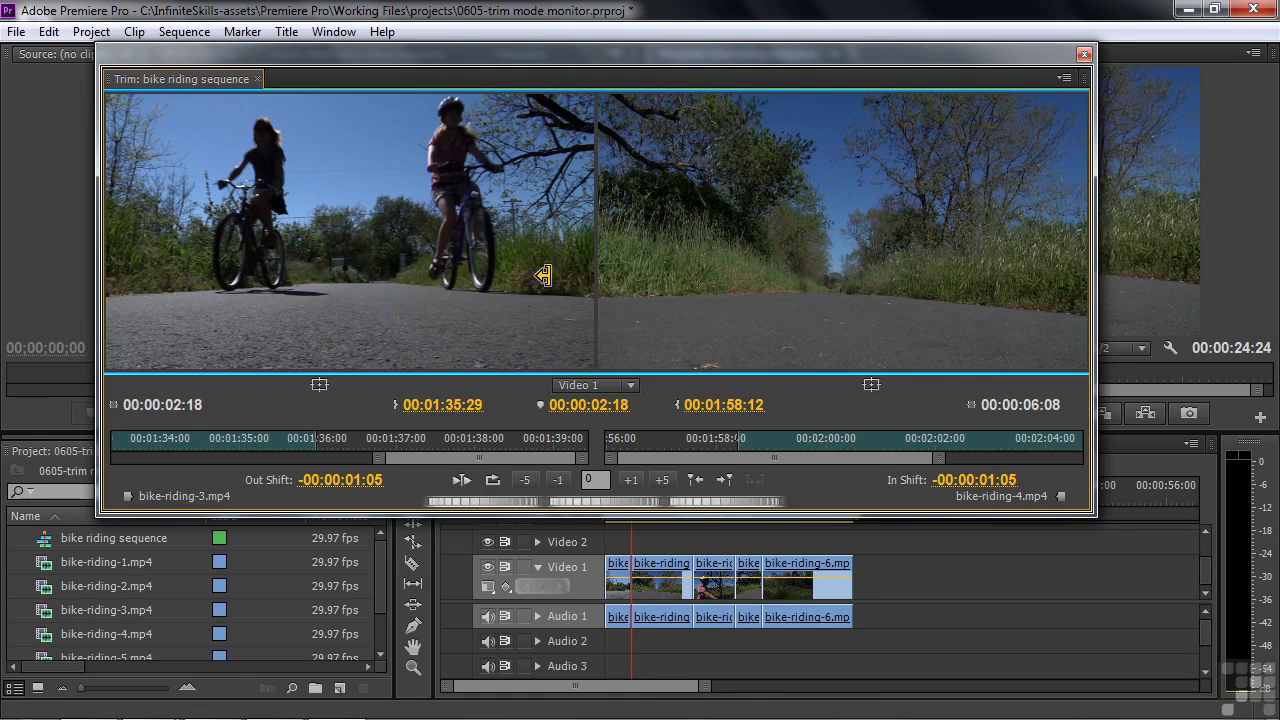
left_click_drag(523, 270, 552, 287)
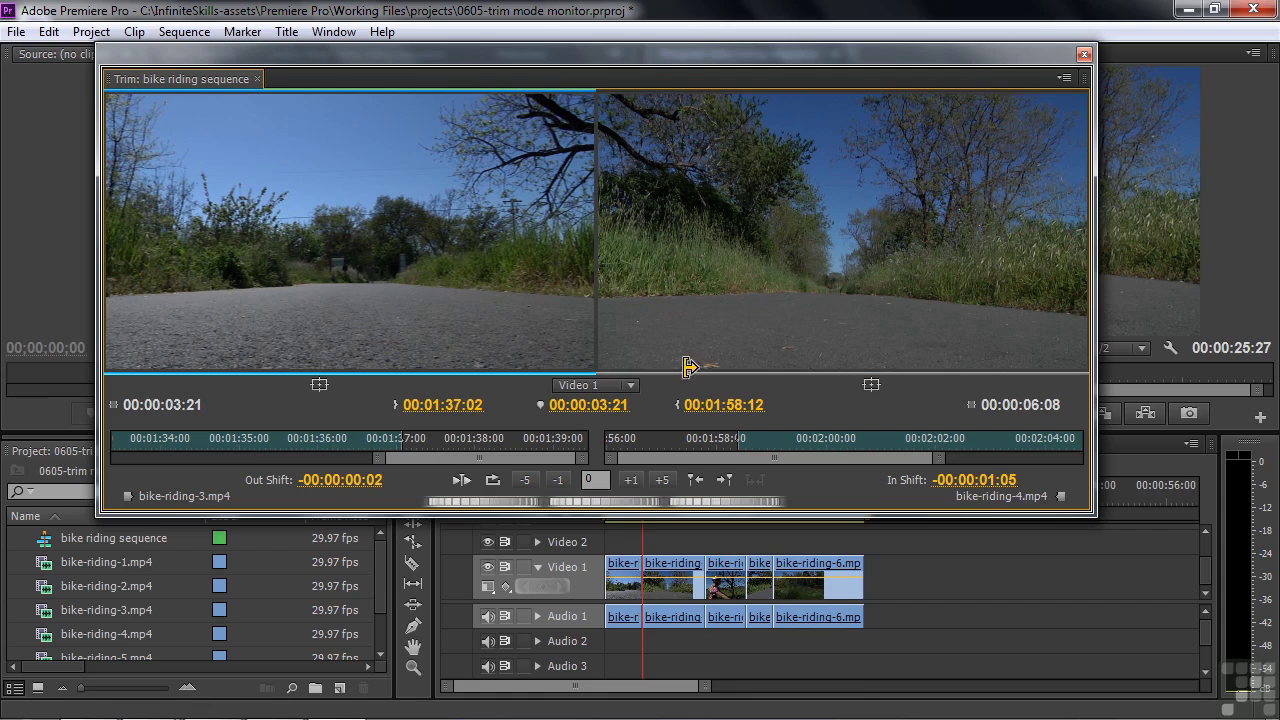
left_click_drag(655, 257, 697, 292)
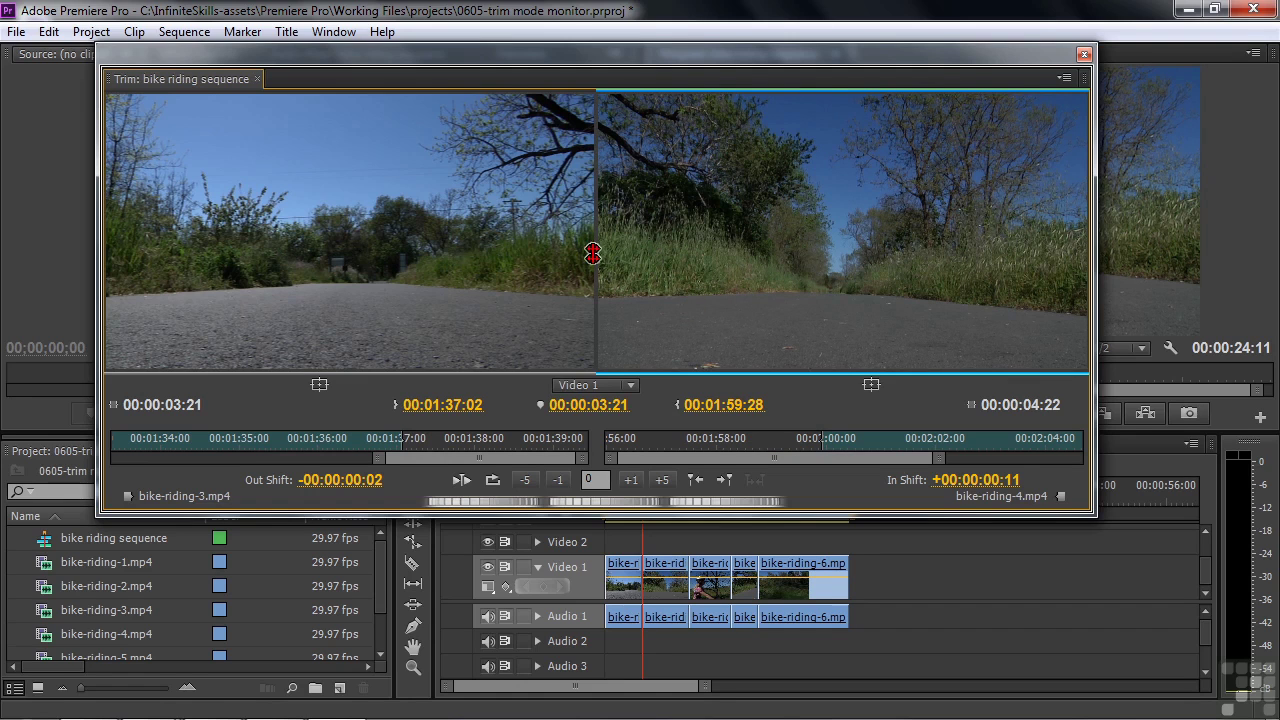
- Roll the edit so bike-riding-3.mp4 ends at 00:01:36:21 and bike-riding-4.mp4 starts at 00:01:59:17, and preview the edit
left_click_drag(595, 257, 569, 266)
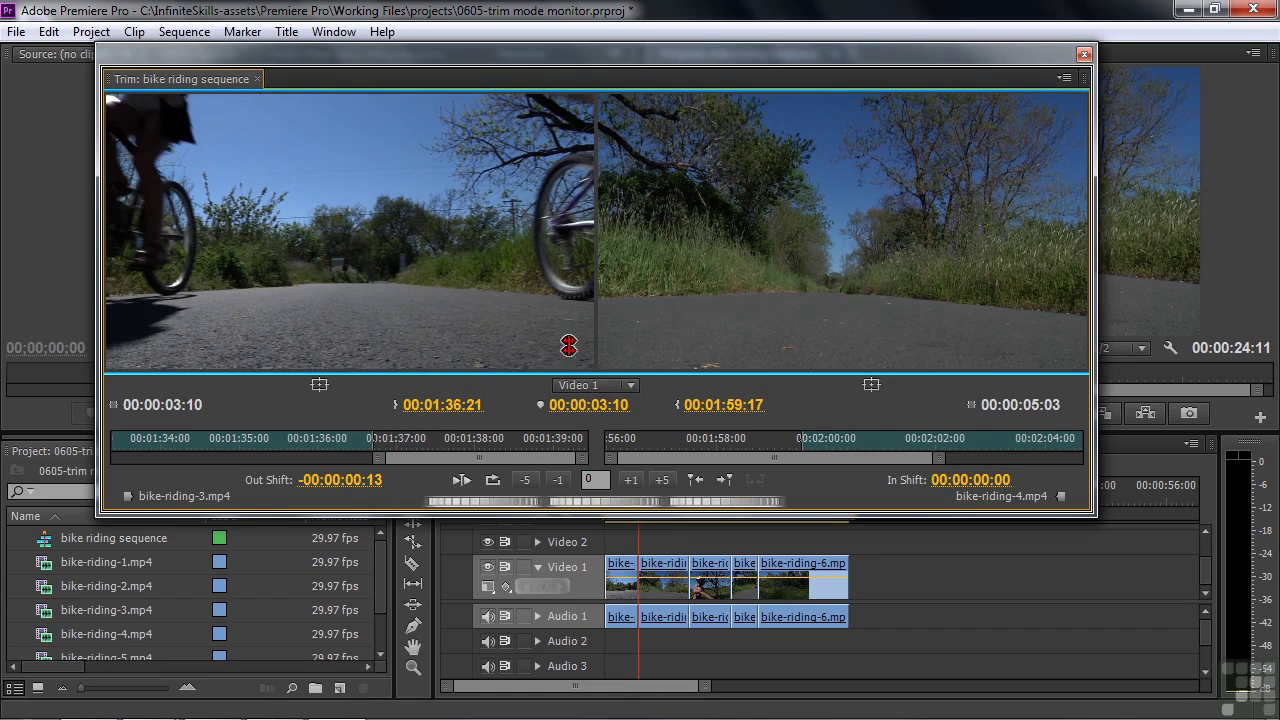
left_click(460, 479)
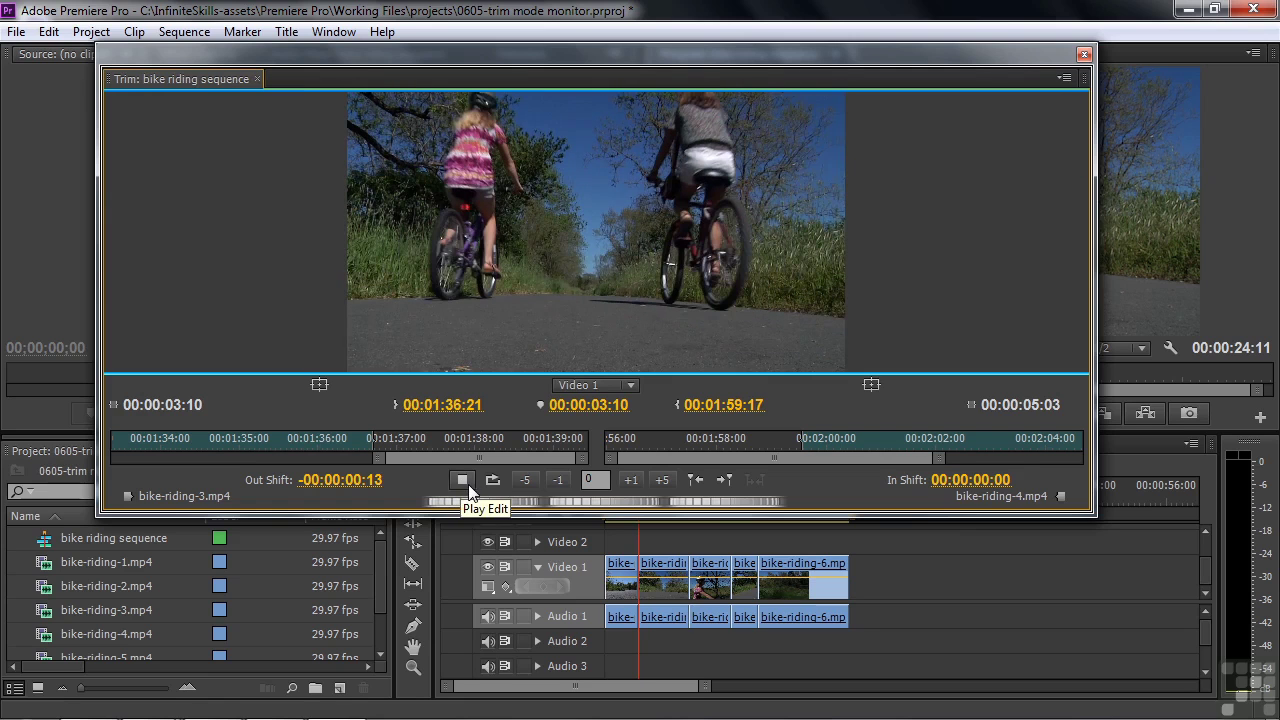
left_click(464, 479)
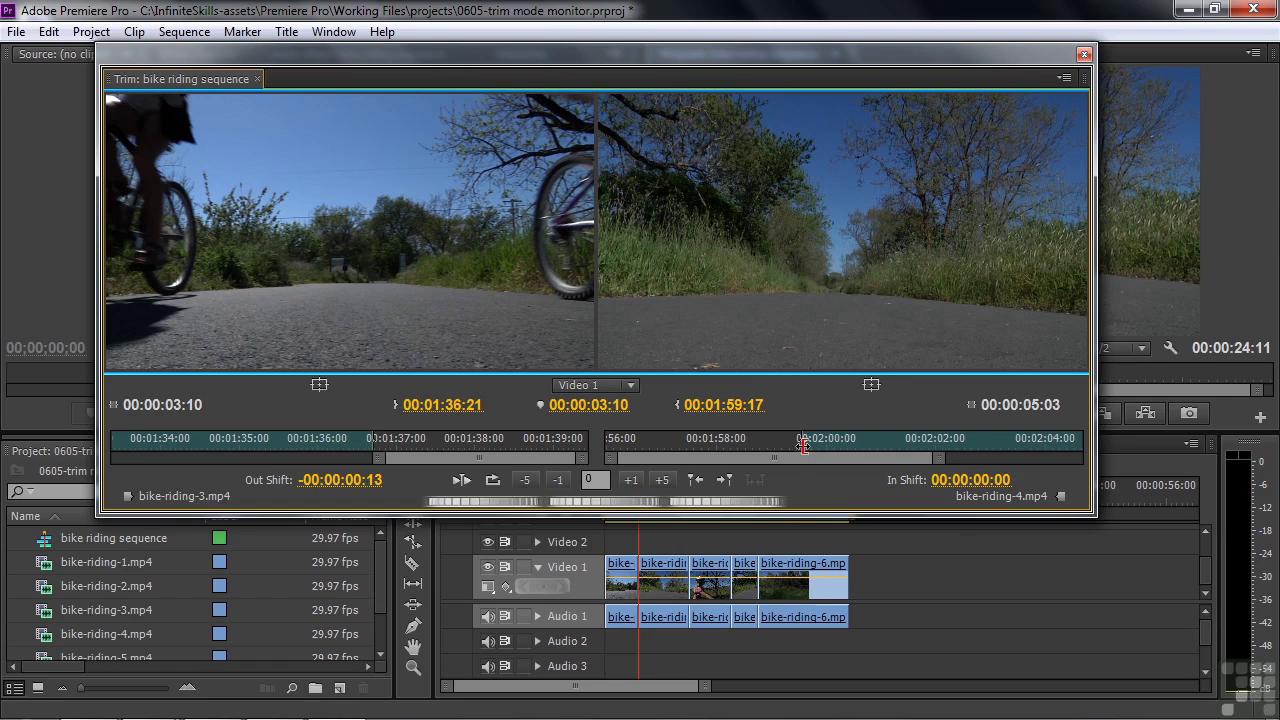
- Roll the bike-riding-3/bike-riding-4 edit forward by 13 frames, using three one-frame and two five-frame trims
left_click(631, 480)
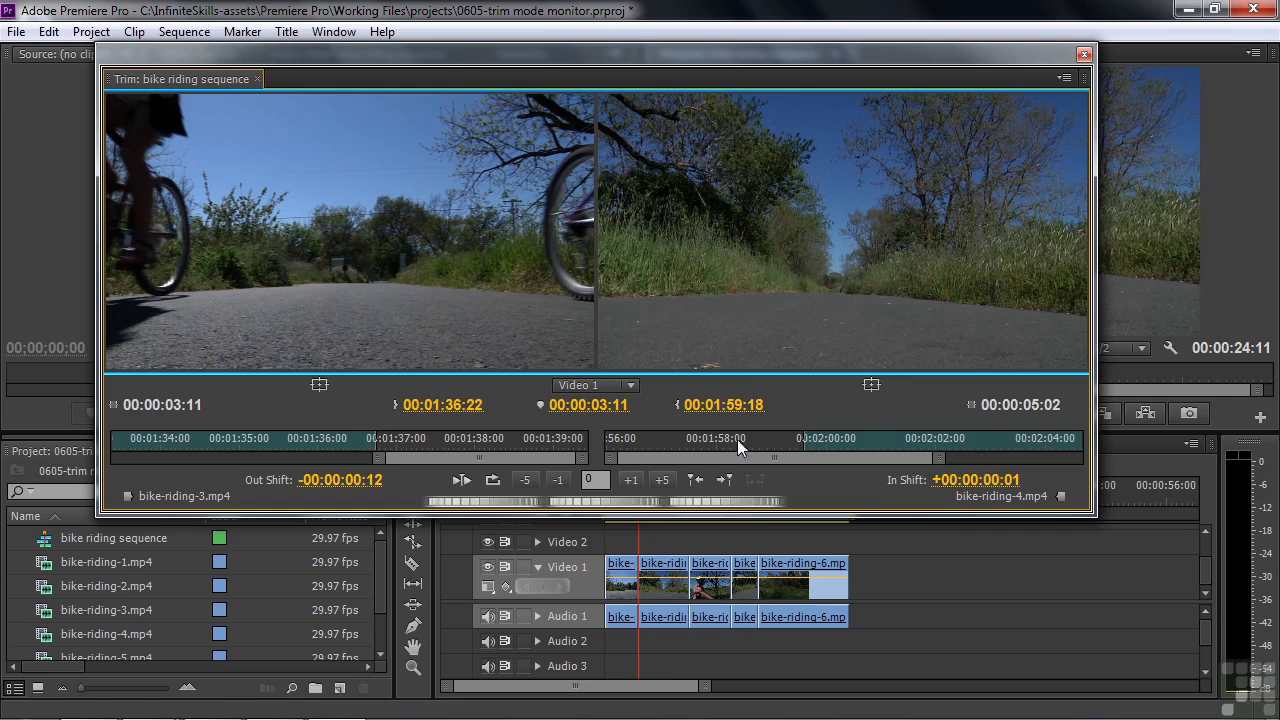
left_click(634, 478)
left_click(634, 478)
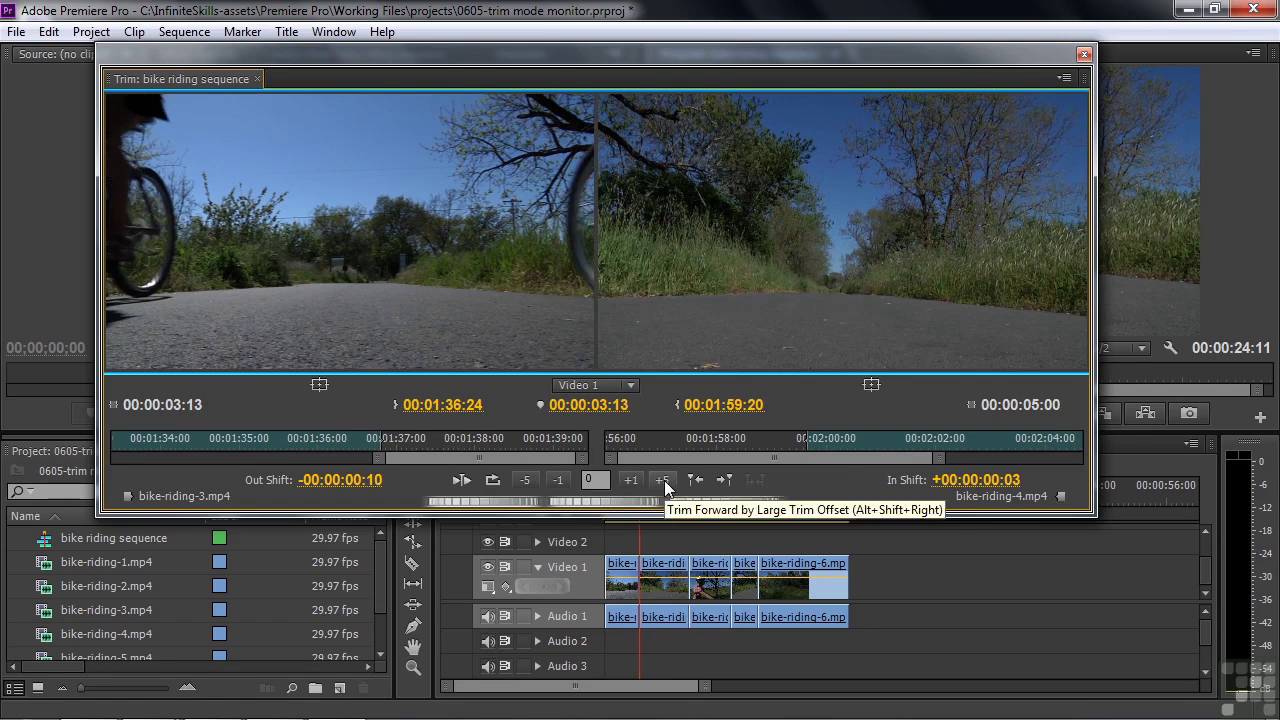
left_click(664, 480)
left_click(664, 479)
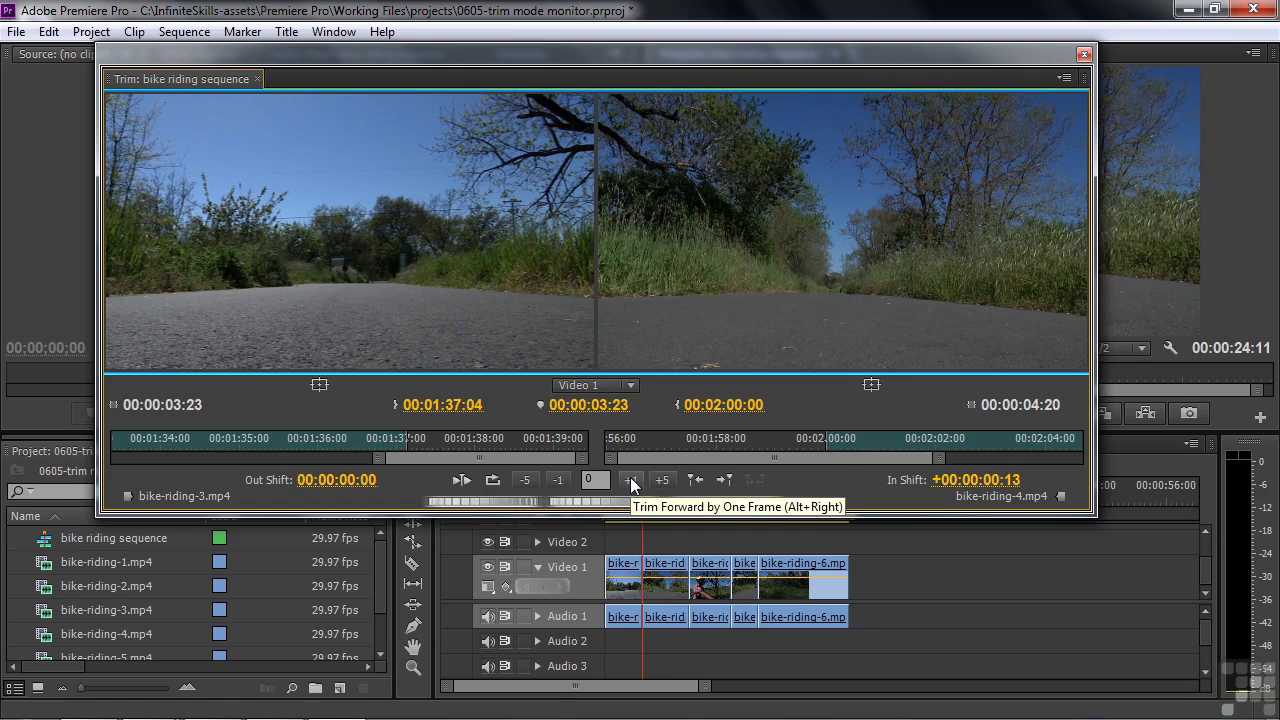
- Roll the bike-riding-3/bike-riding-4 edit back by 30 frames in five-frame increments and close the Trim Monitor
left_click(530, 478)
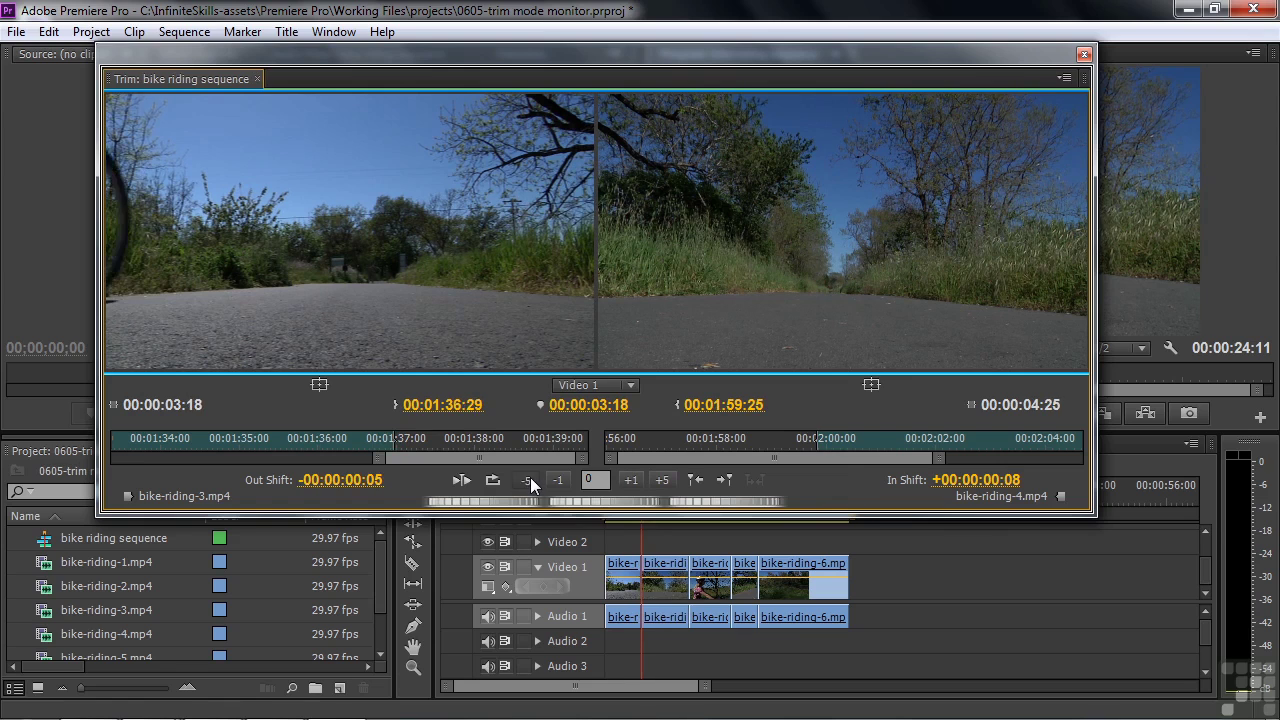
left_click(530, 478)
left_click(530, 478)
left_click(529, 479)
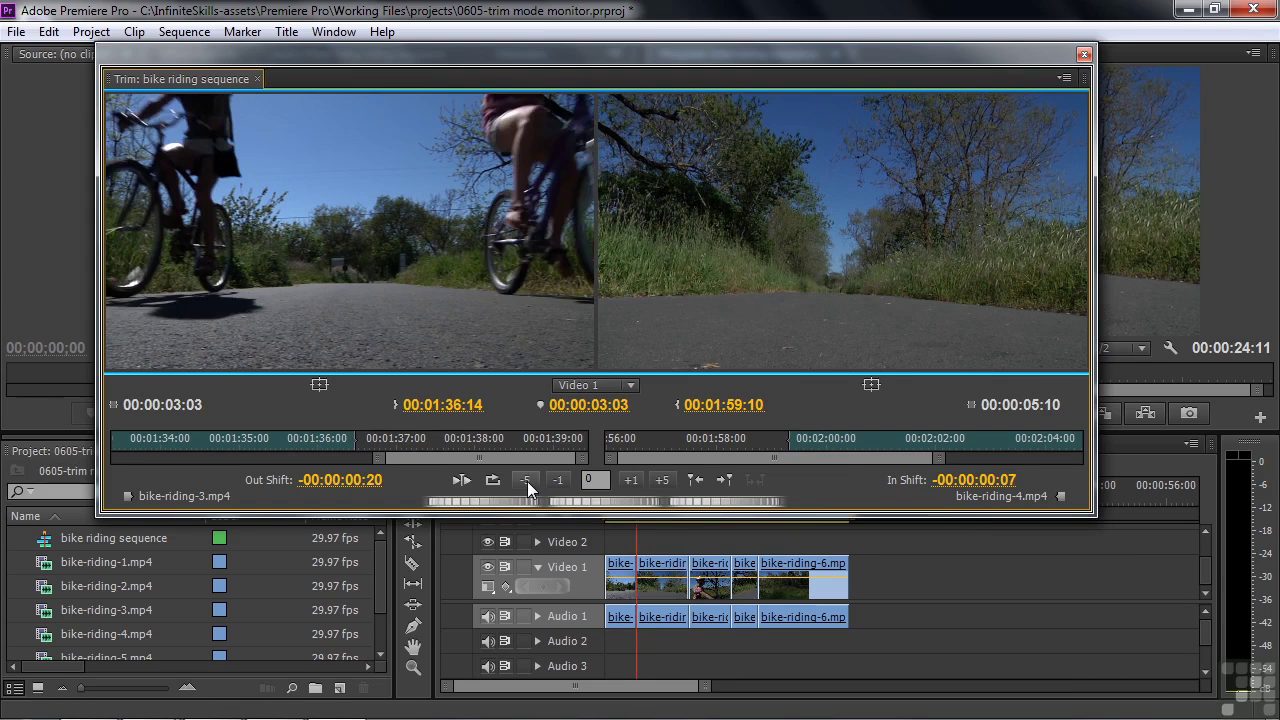
left_click(525, 482)
left_click(525, 482)
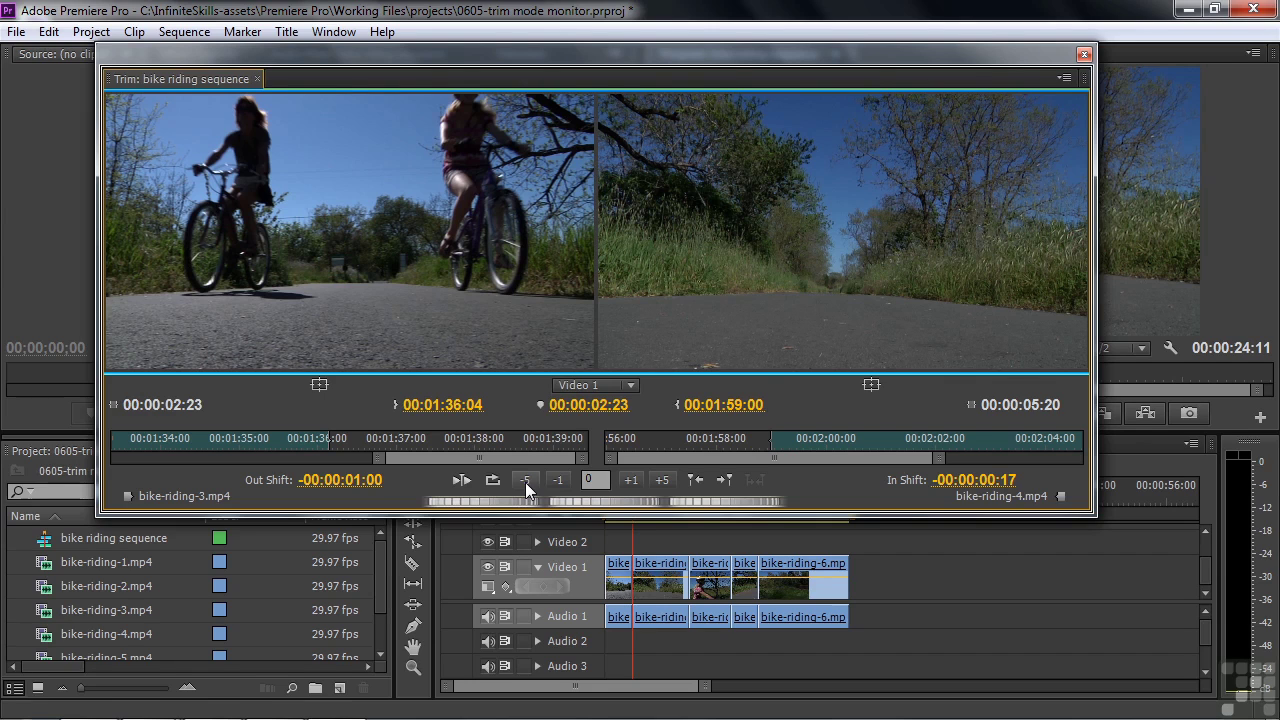
left_click(1084, 54)
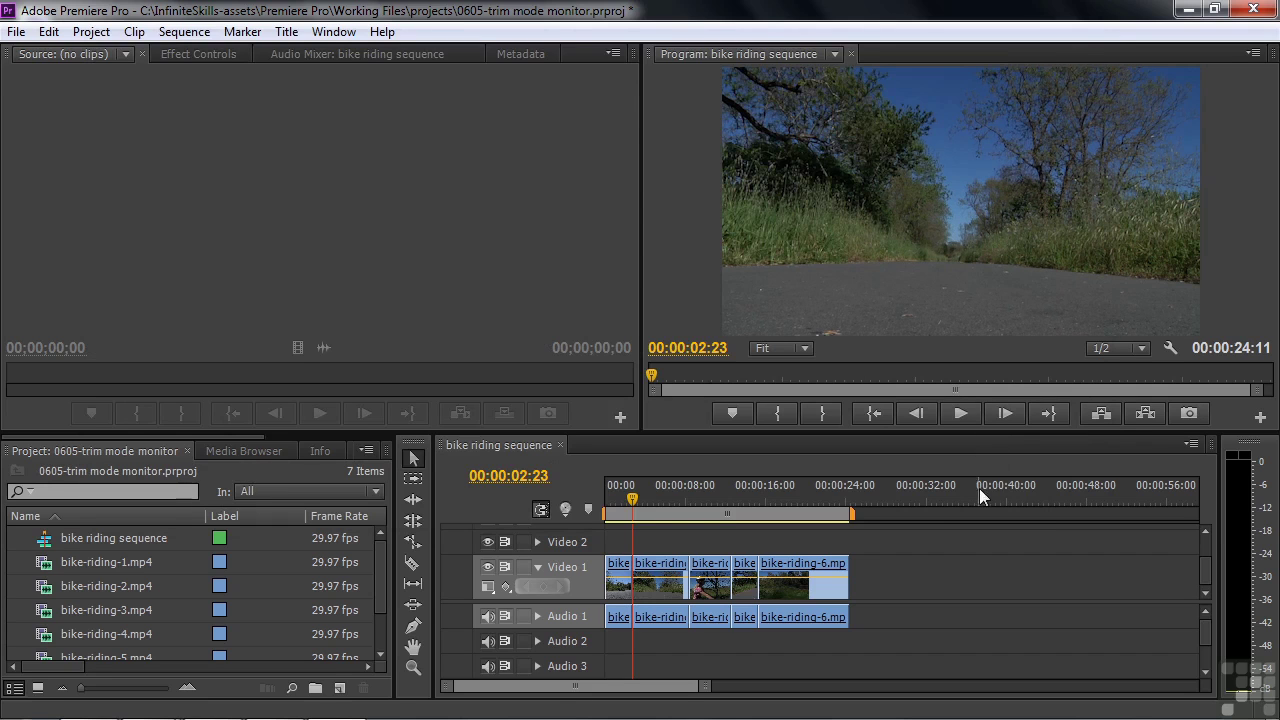
- Enter trim mode in the Program Monitor at the bike-riding-4/bike-riding-5 edit and roll it forward by 10 frames
left_click_drag(639, 497, 703, 493)
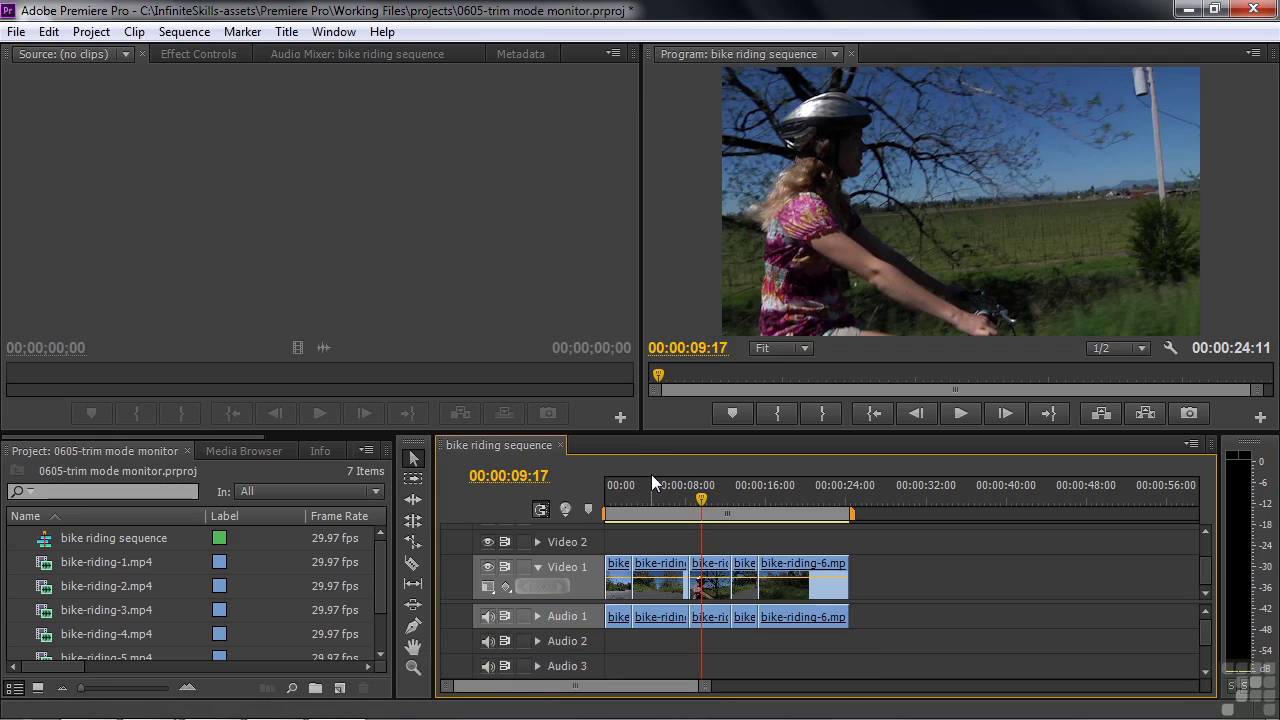
key("t")
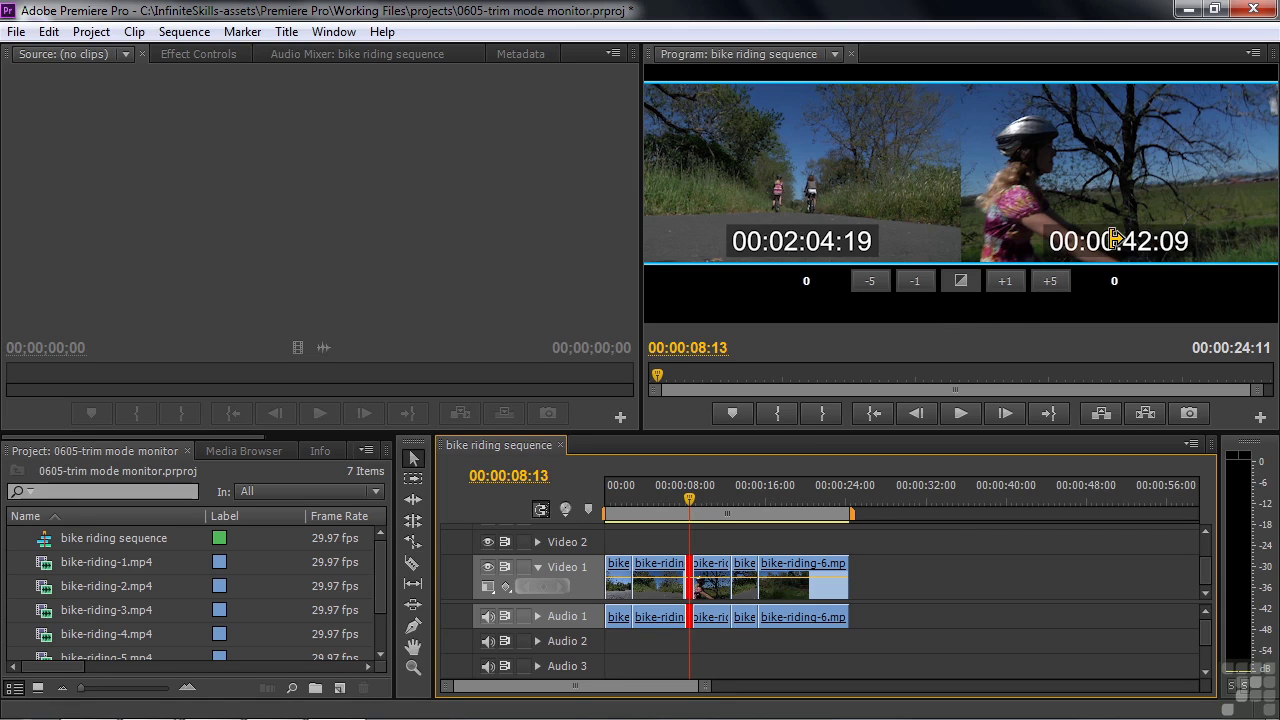
left_click(1050, 283)
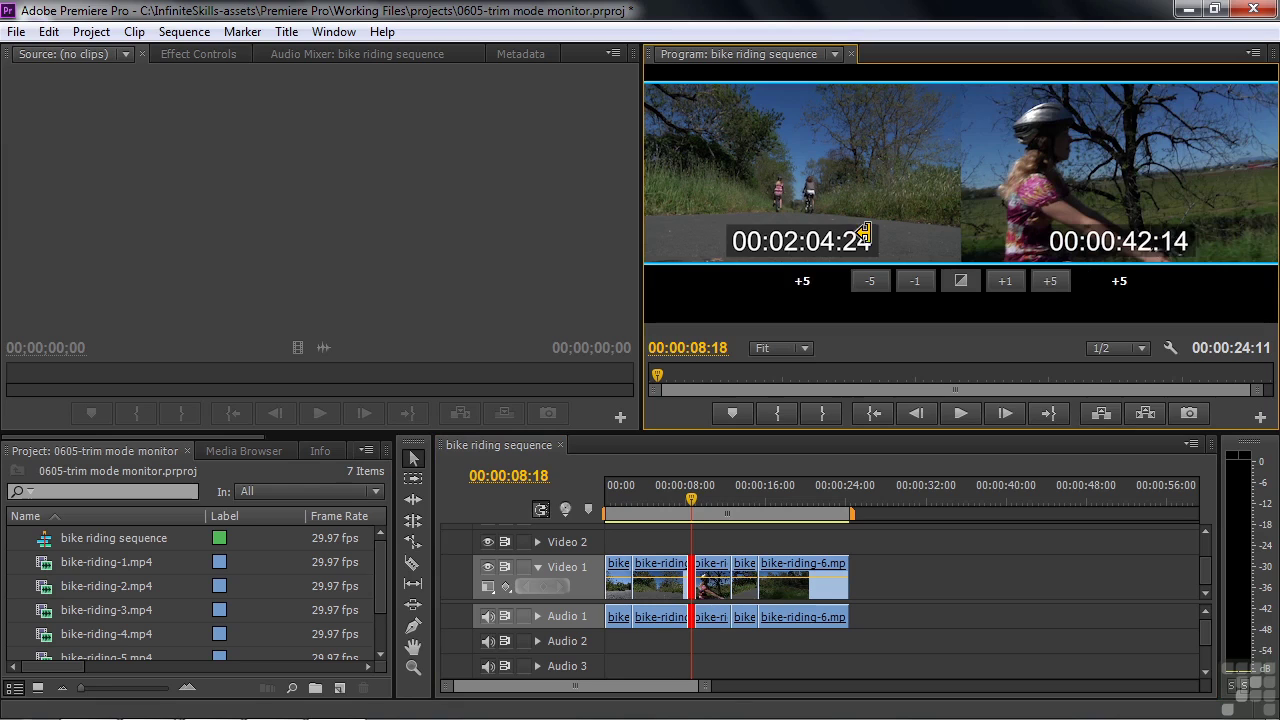
left_click(1062, 279)
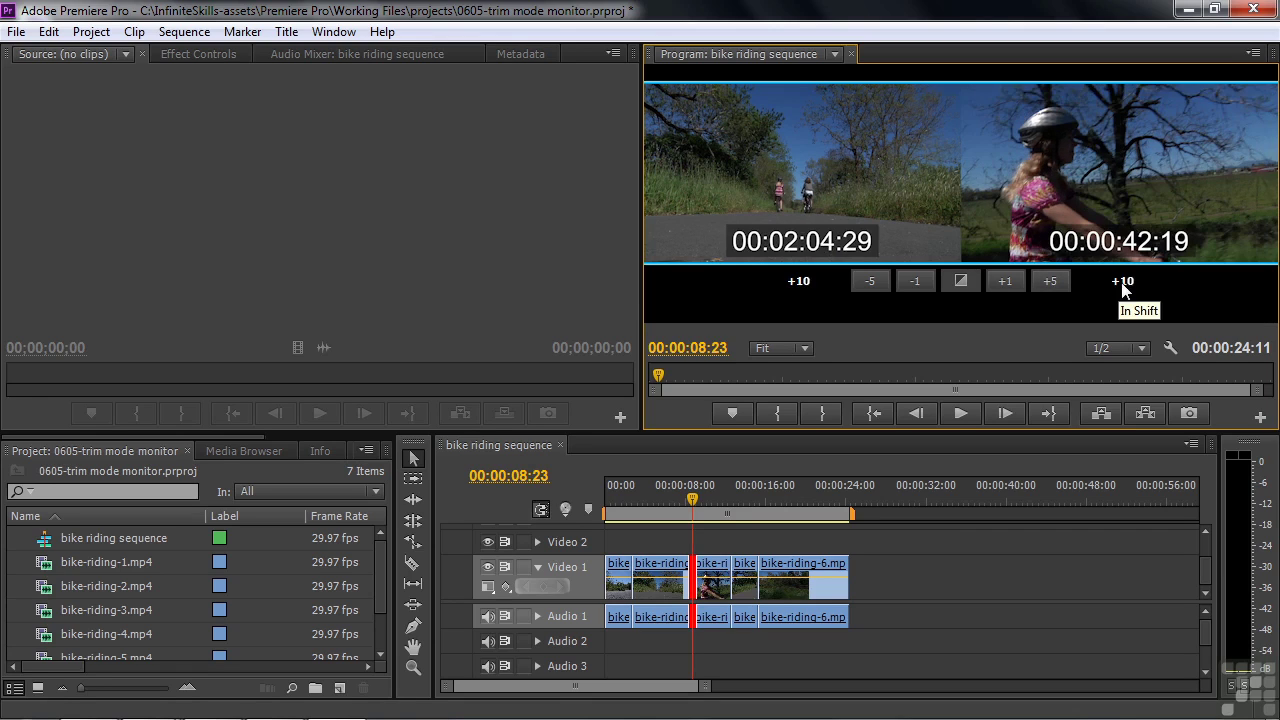
- Roll the edit between bike-riding-4.mp4 and bike-riding-5.mp4 back by 20 frames in five-frame increments
left_click(869, 281)
left_click(869, 281)
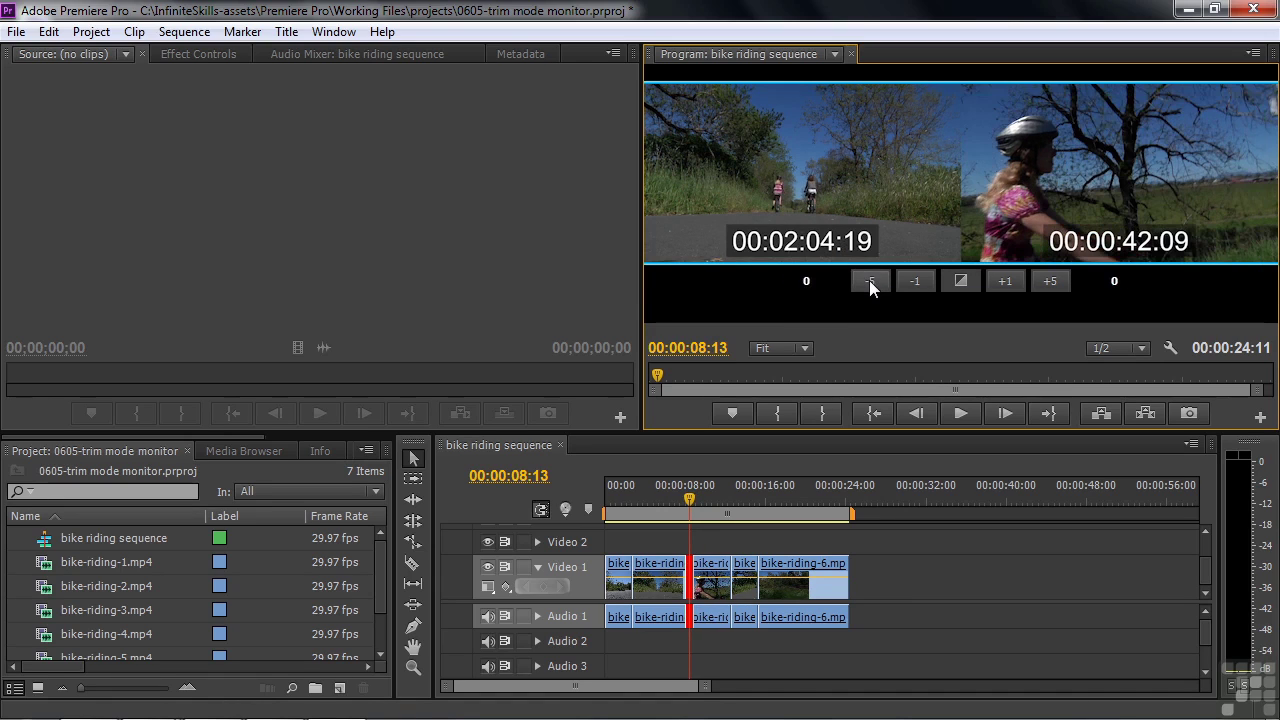
left_click(869, 281)
left_click(869, 281)
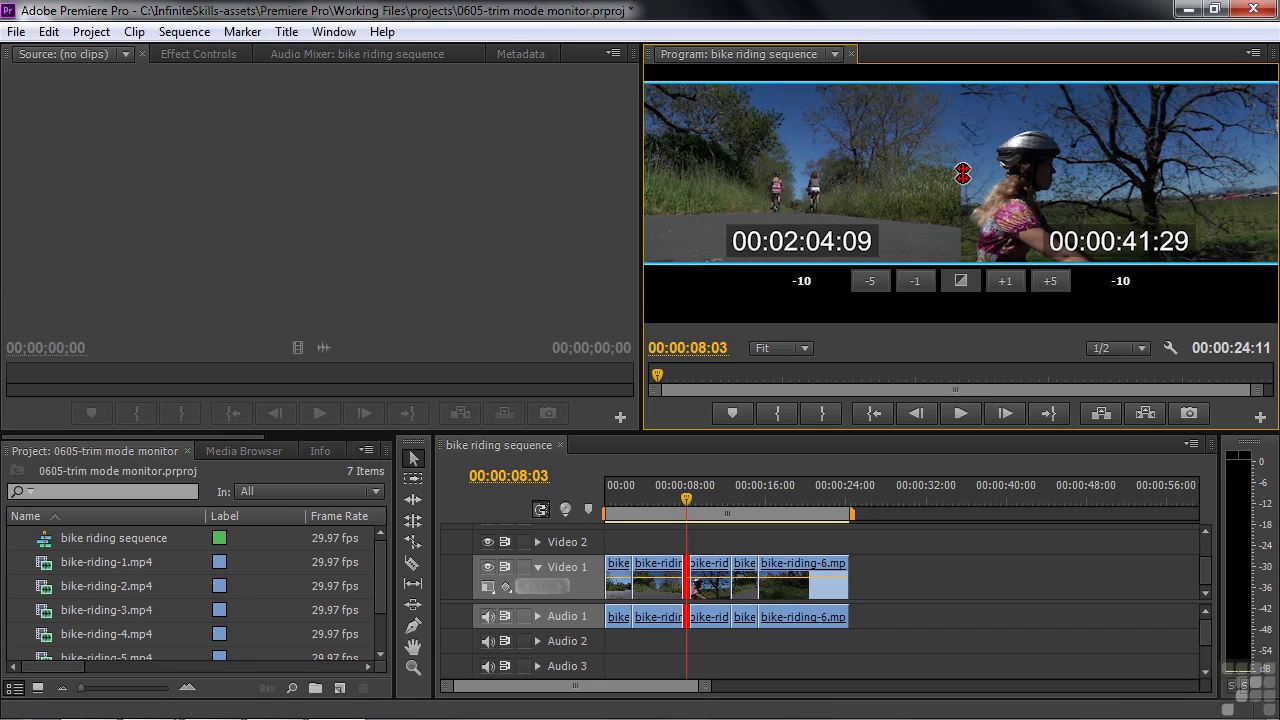
- Ripple-trim the In point of bike-riding-5.mp4 to 00:00:42:10 by shuttling playback back and forth and stopping there
left_click(1017, 178)
key("l")
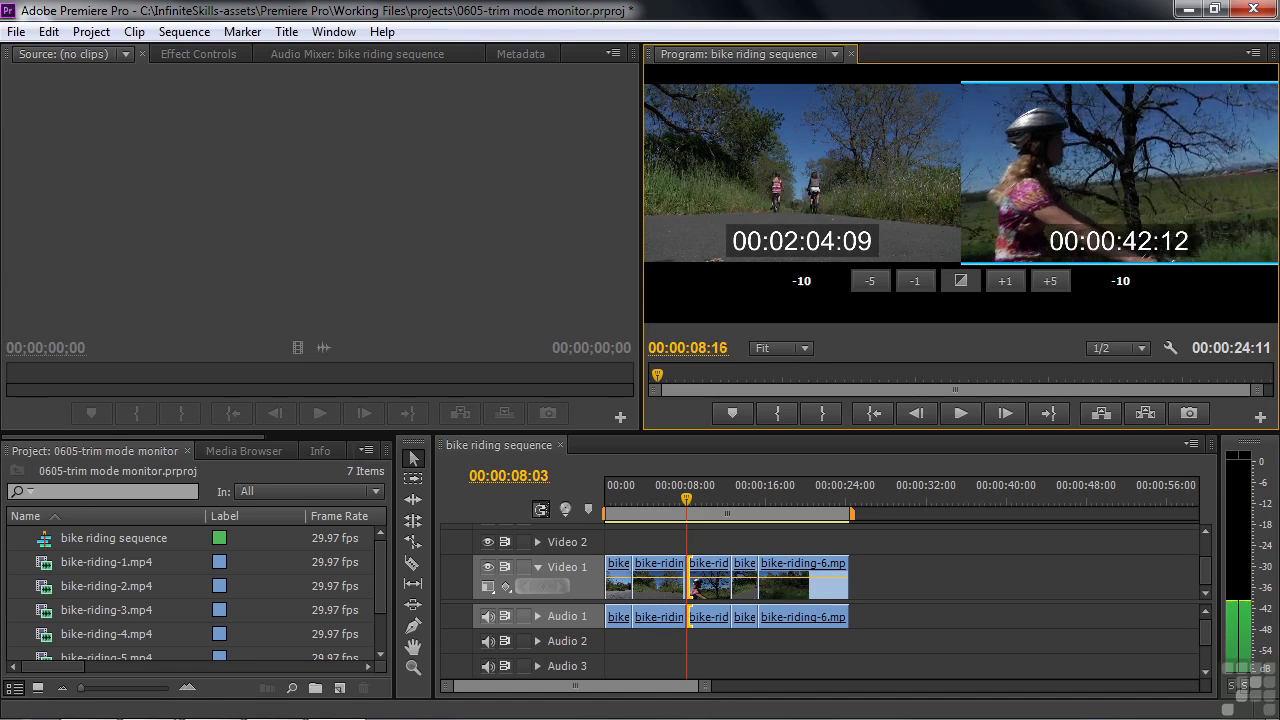
left_click_drag(1044, 178, 1041, 178)
key("j")
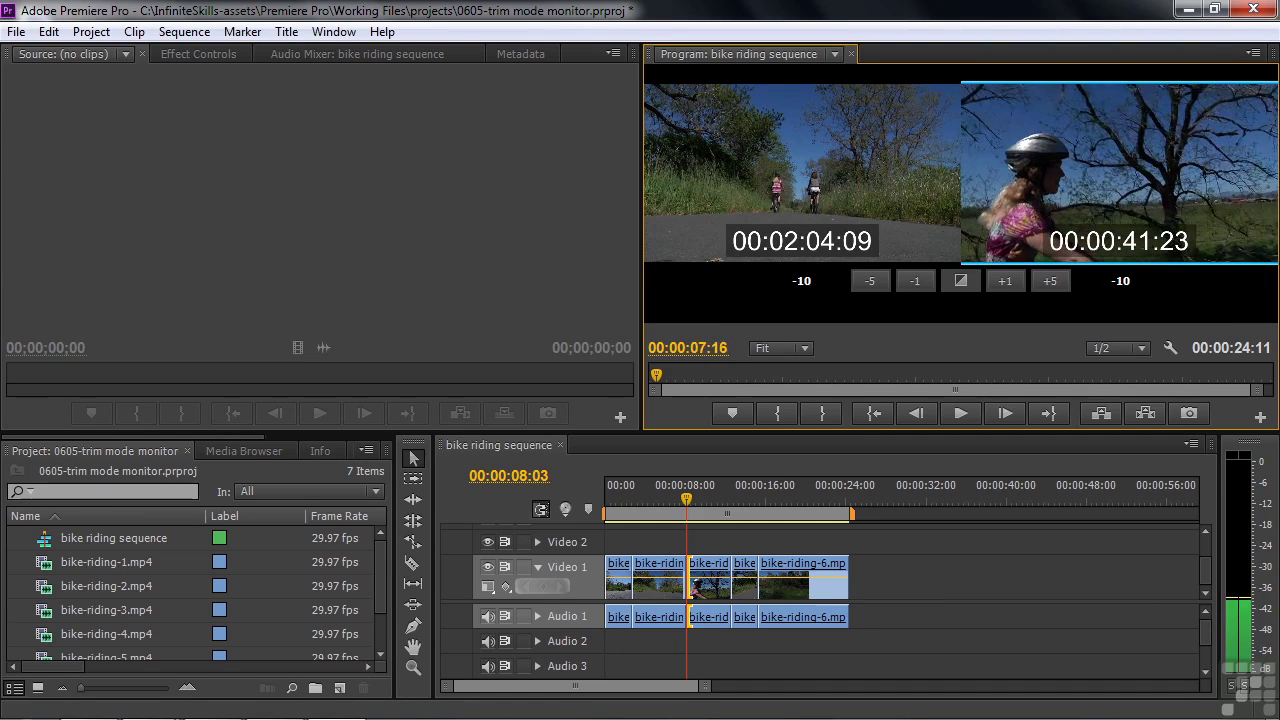
key("l")
key("j")
key("l")
key("j")
key("l")
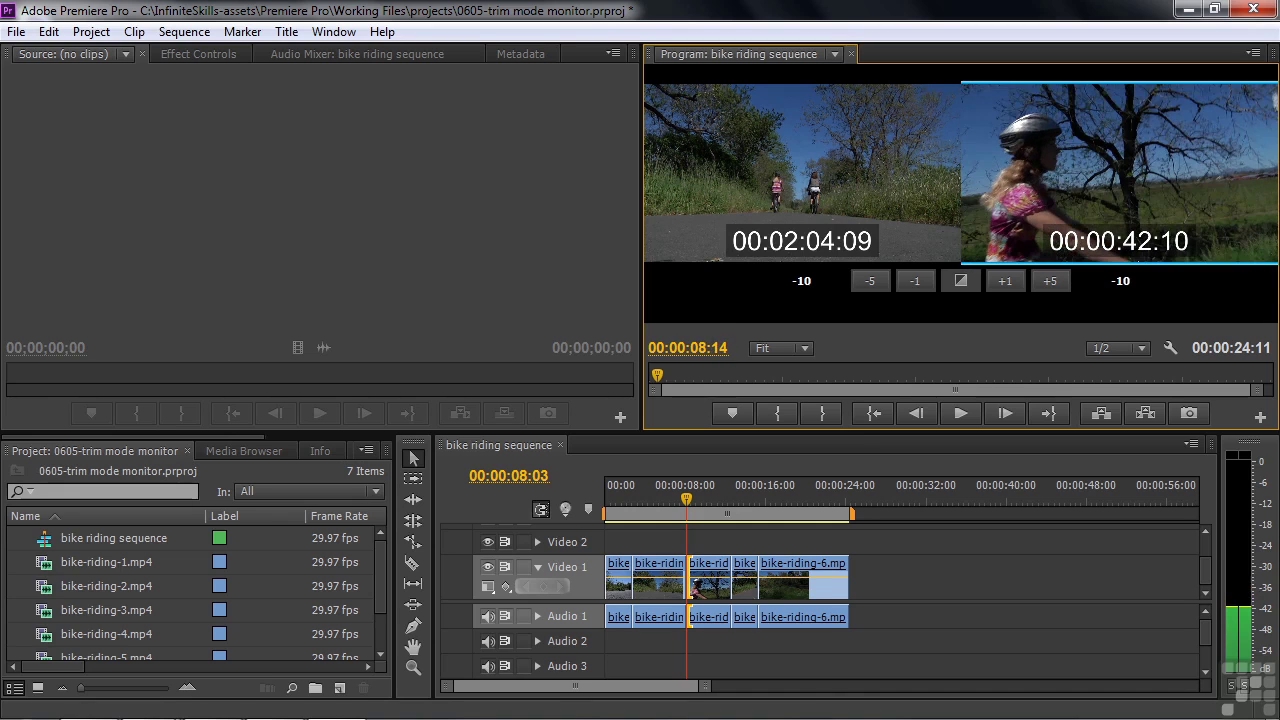
key("k")
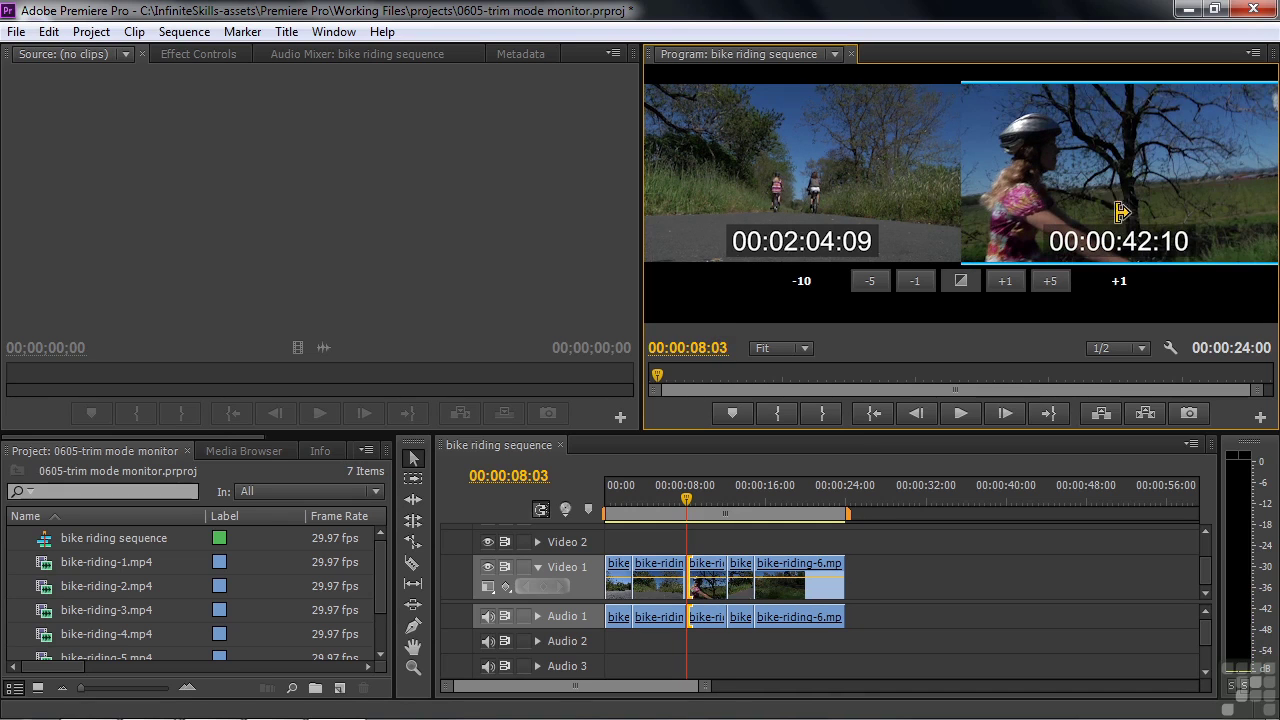
- Ripple-trim the Out point of bike-riding-4.mp4 to 00:02:02:21 by shuttling playback and stopping there
left_click(896, 183)
key("j")
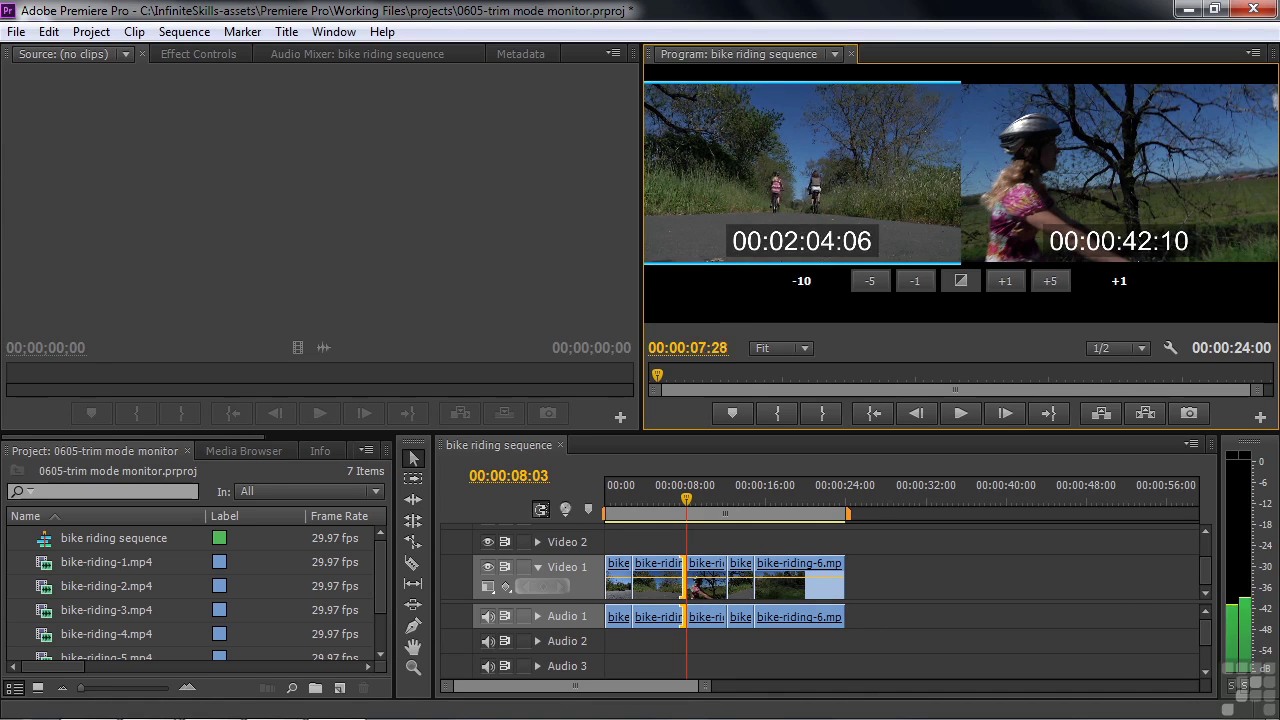
key("l")
key("j")
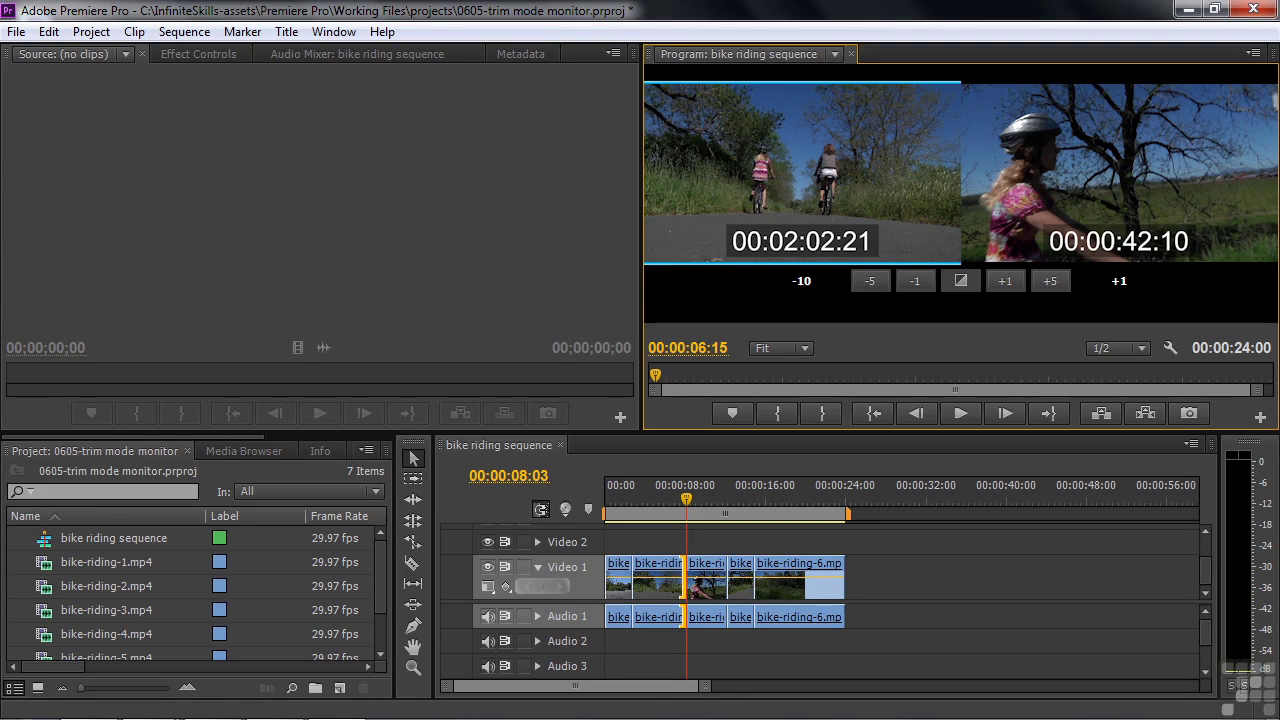
key("k")
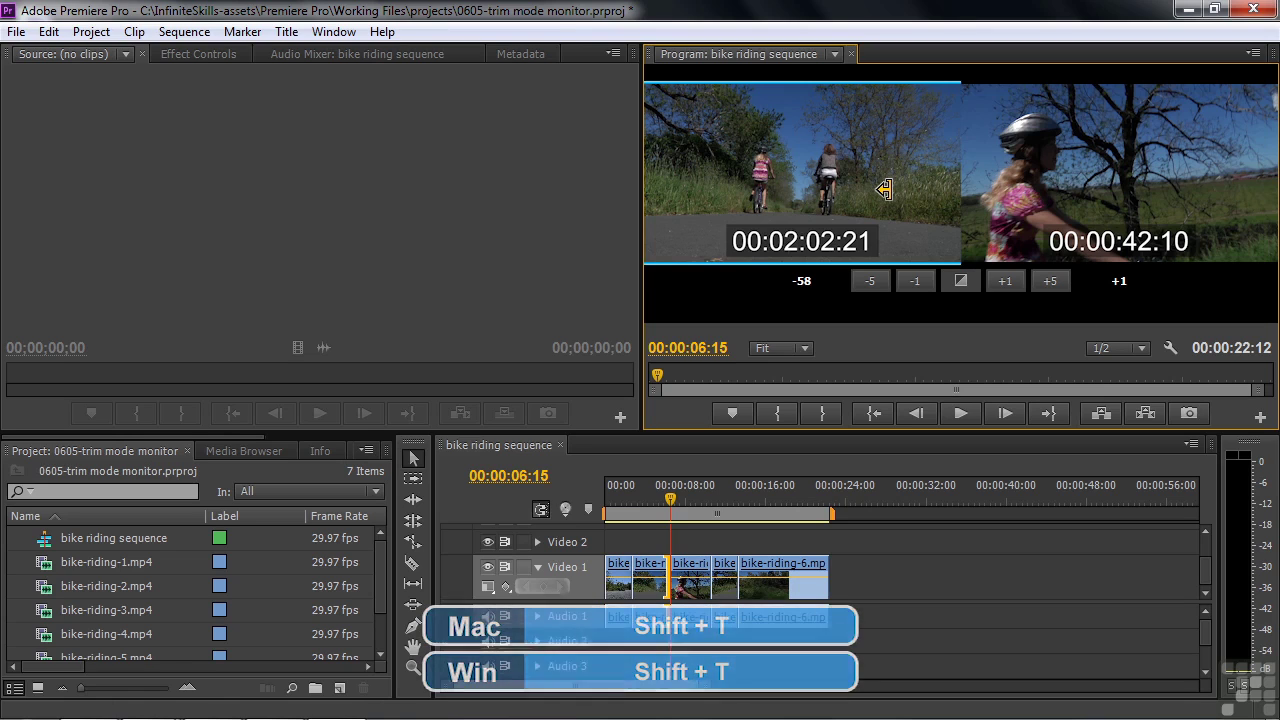
- Cycle the trim type at the bike-riding-4/bike-riding-5 edit from Ripple Out through Ripple In and Trim Out to Trim In
key("shift+t")
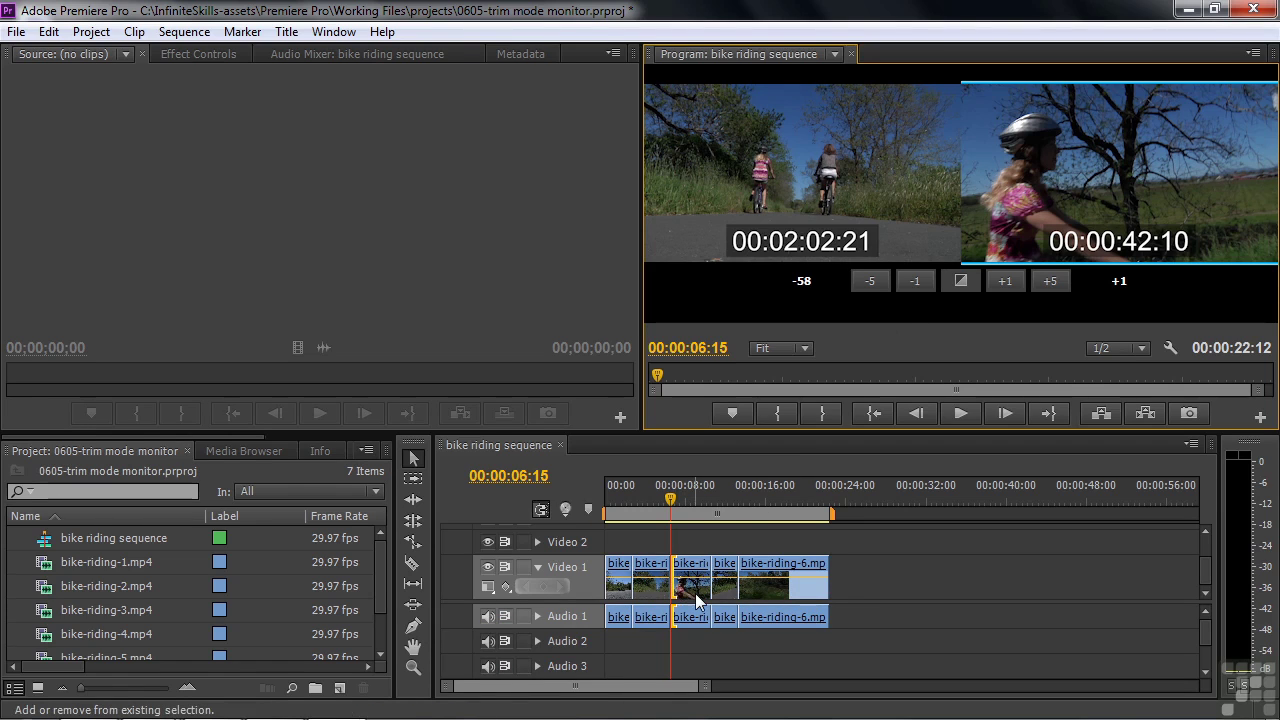
key("shift+t")
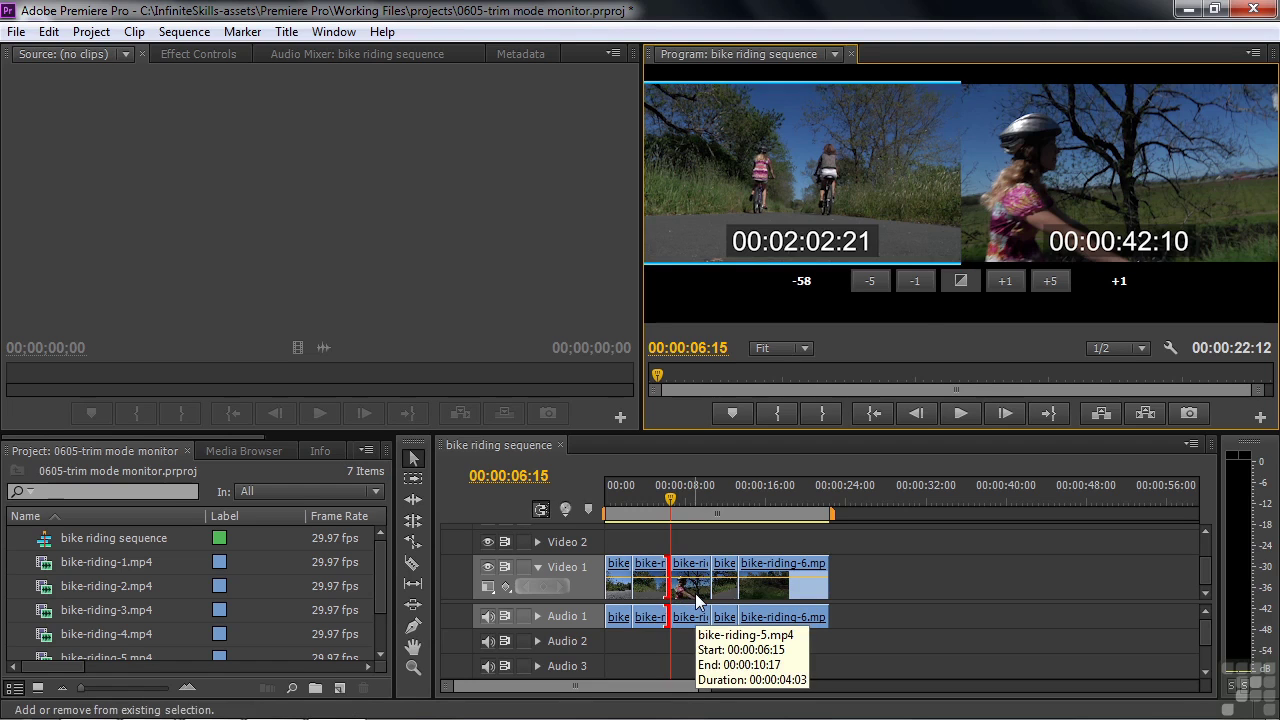
key("shift+t")
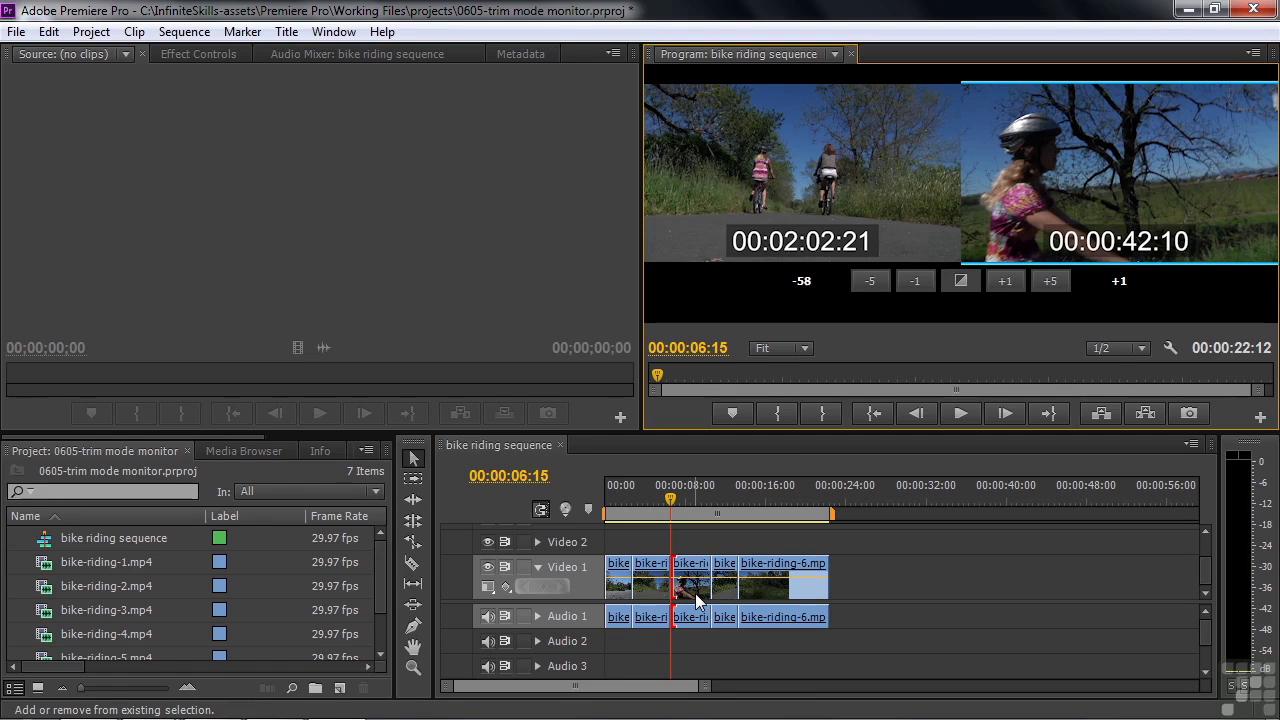
- Cycle the selected edit's trim type through Roll, Ripple Out and Ripple In back to Roll, and toggle trim mode off and on
key("shift+t")
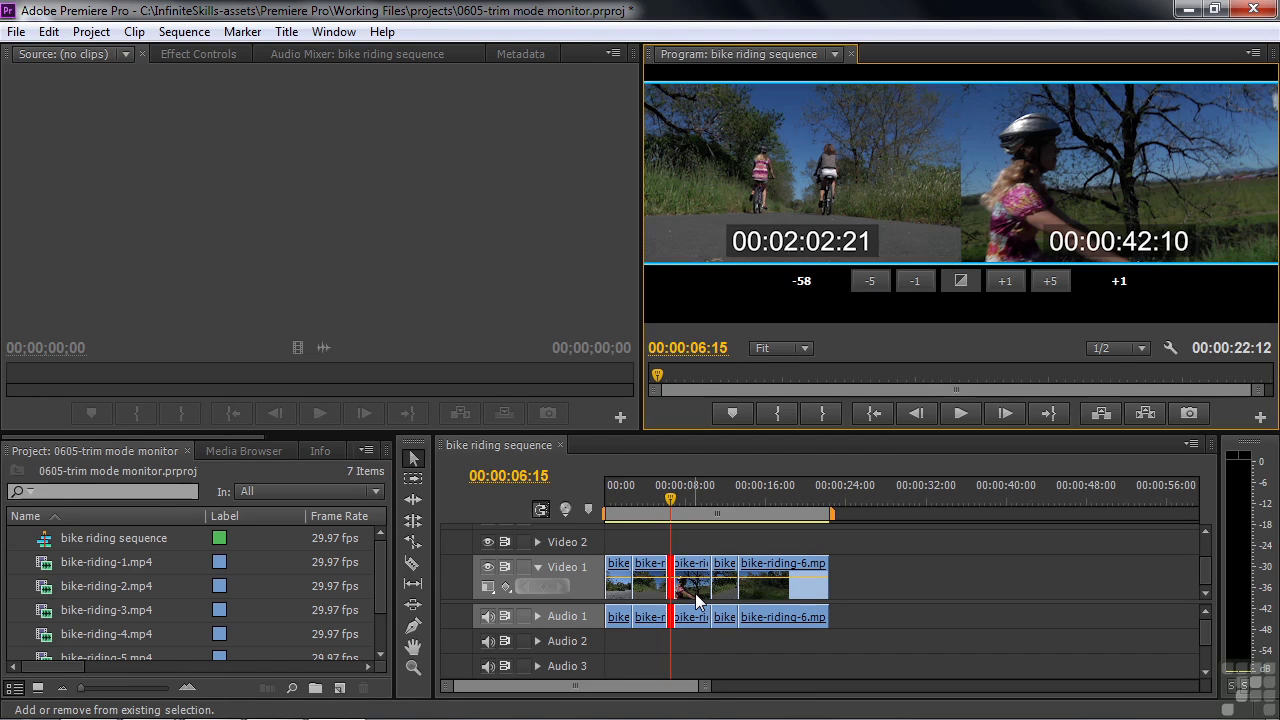
key("shift+t")
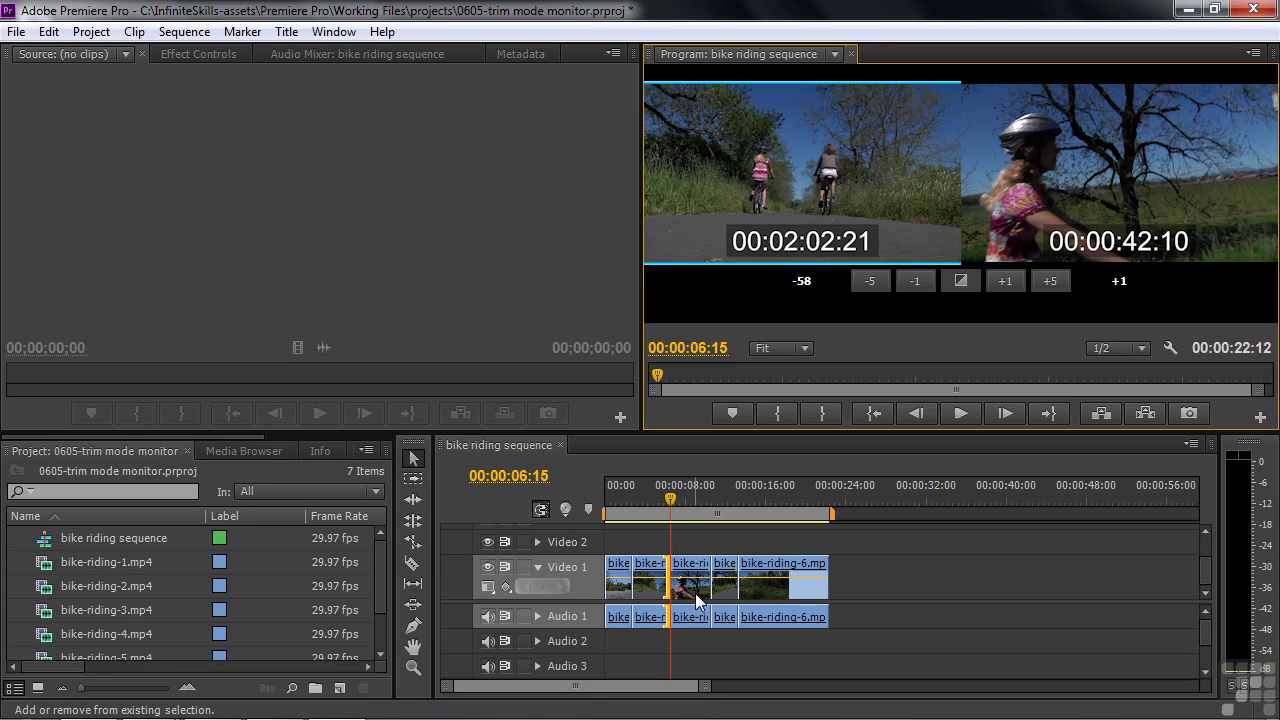
key("shift+t")
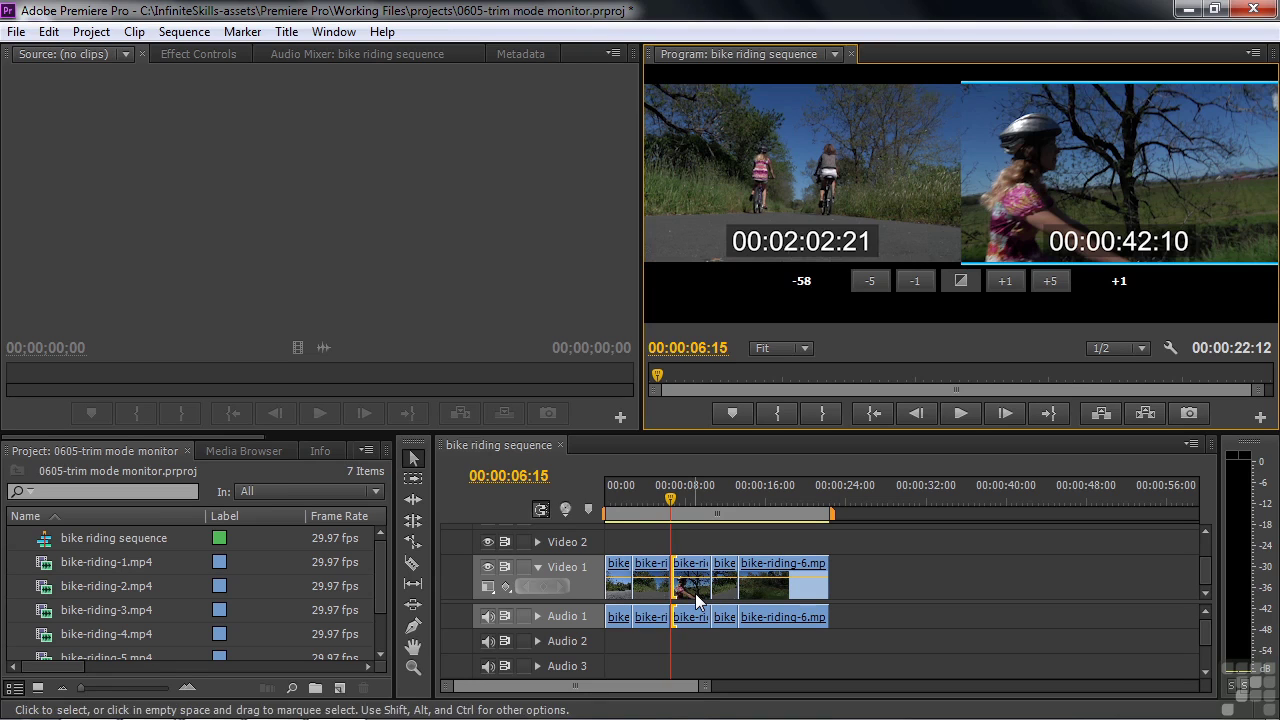
key("shift+t")
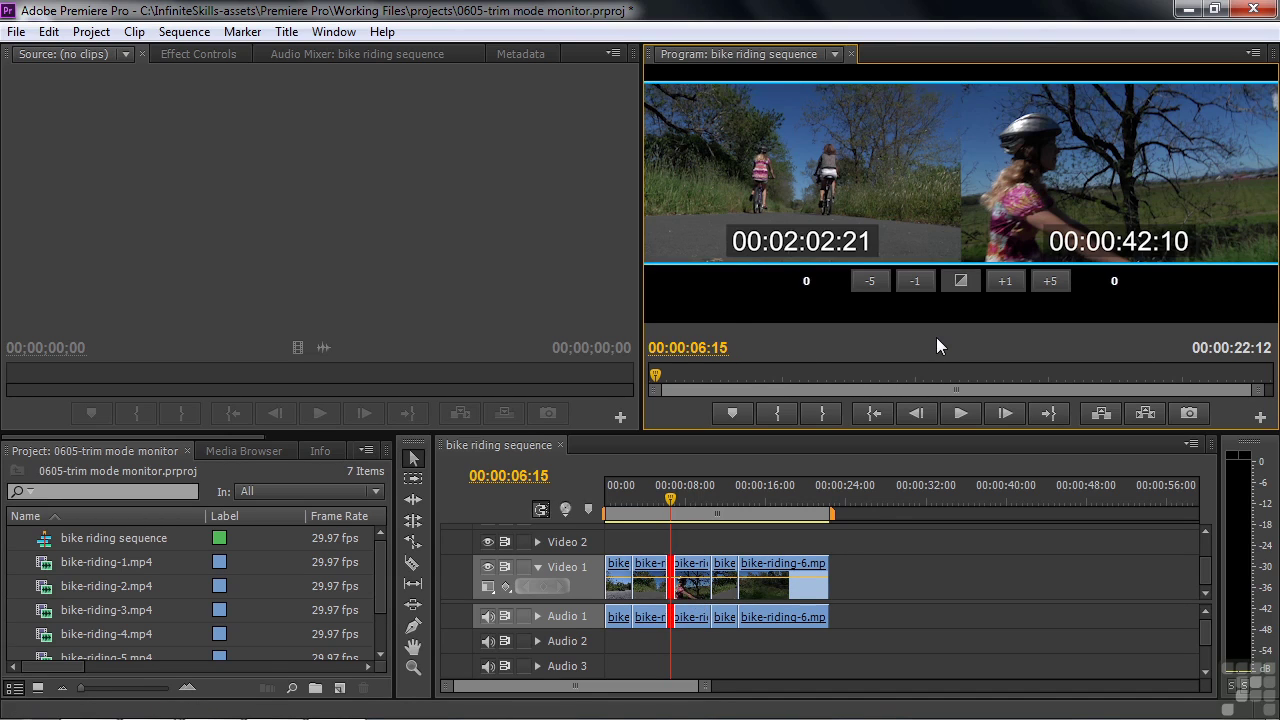
key("t")
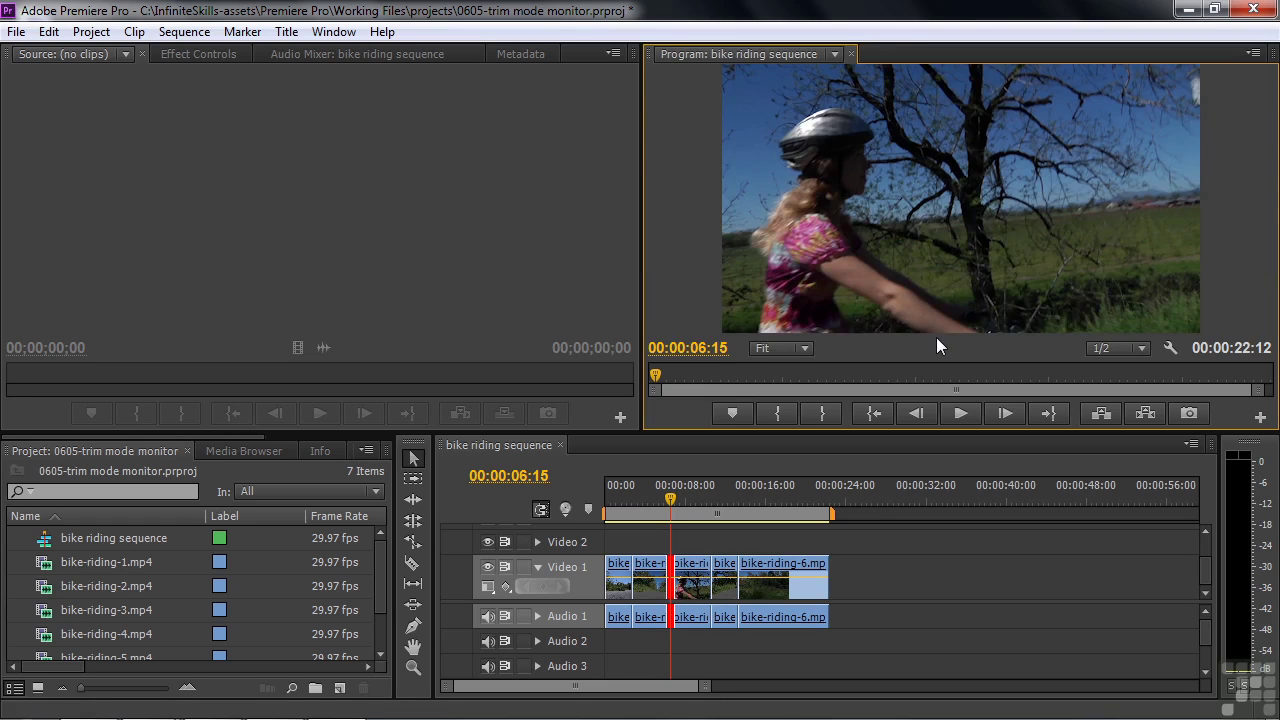
key("t")
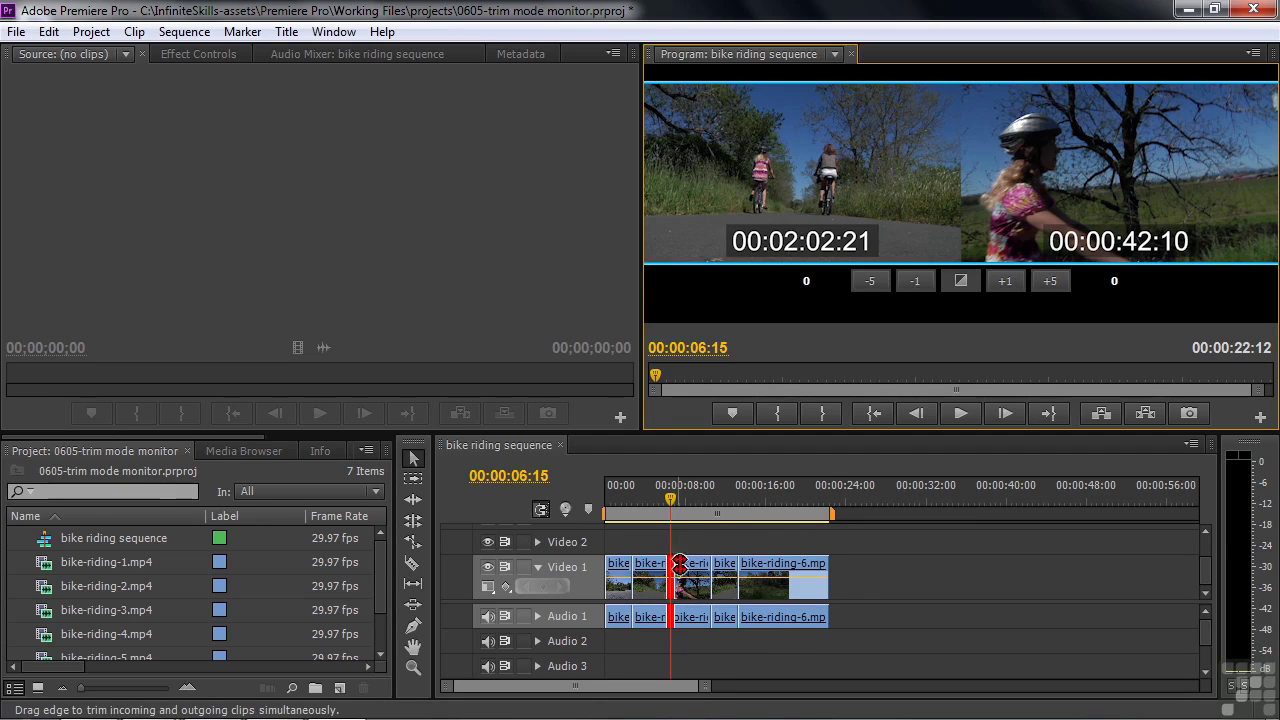
- Deselect the current edit, move the playhead to 00:00:09:17 and open the edit between the third and fourth clips in trim mode
left_click(739, 540)
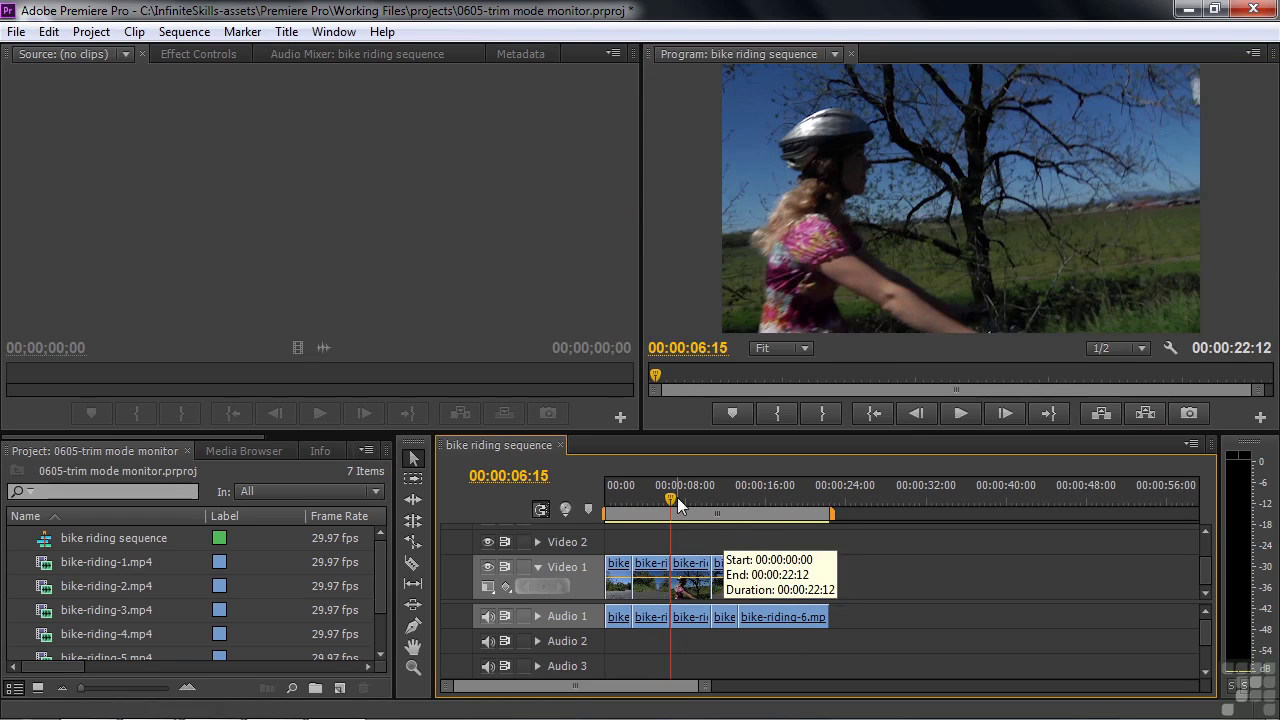
left_click_drag(672, 497, 704, 497)
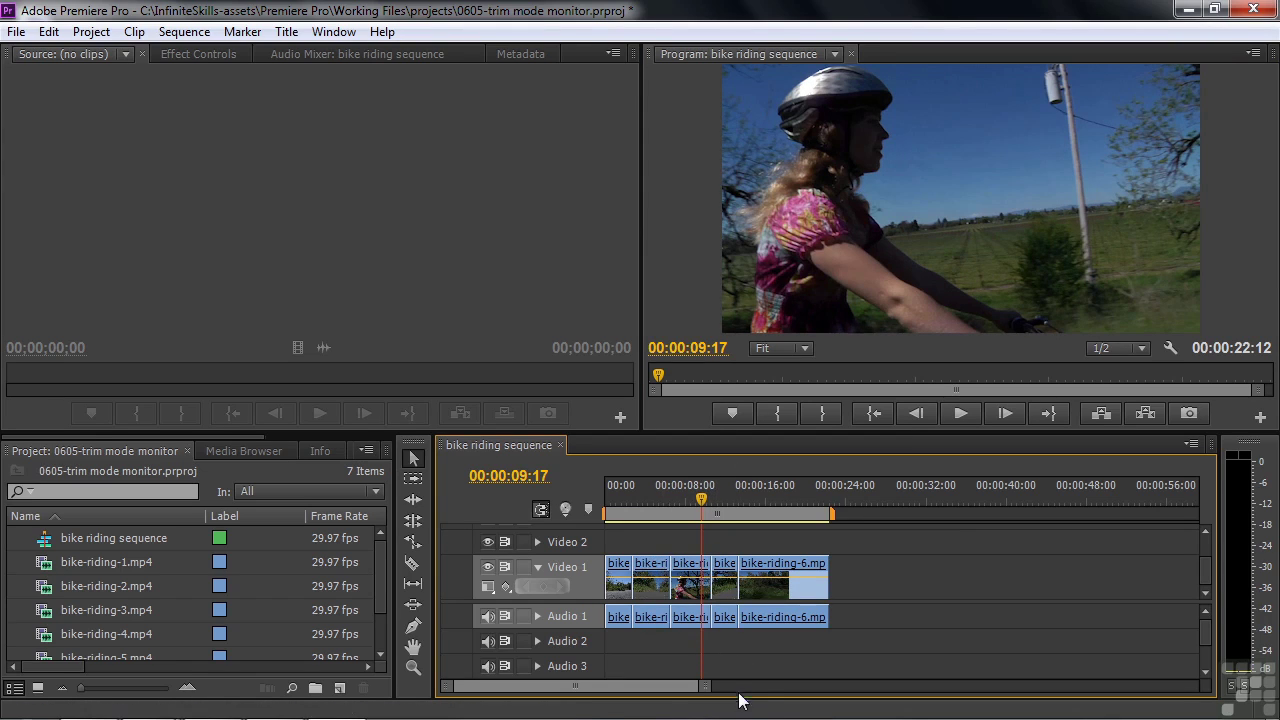
double_click(725, 617)
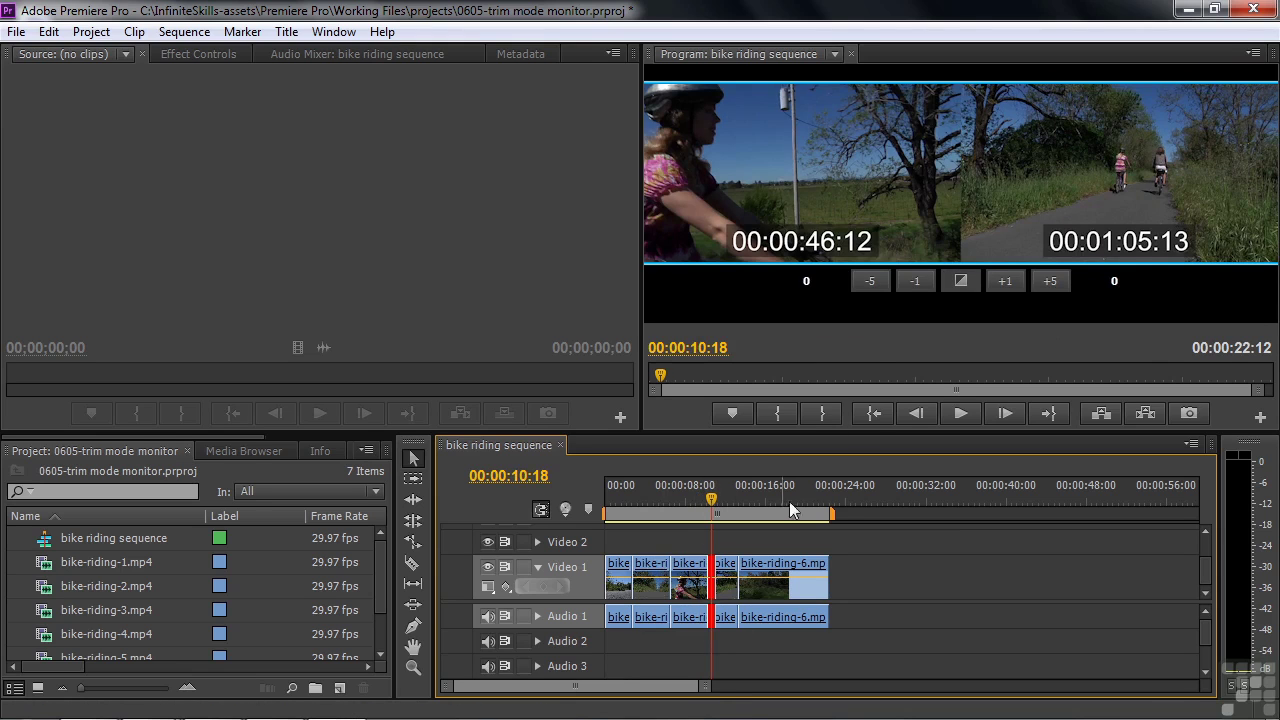
- Roll the edit between the third and fourth clips forward by 17 frames by shuttling playback back and forth and stopping there
left_click_drag(961, 182, 964, 182)
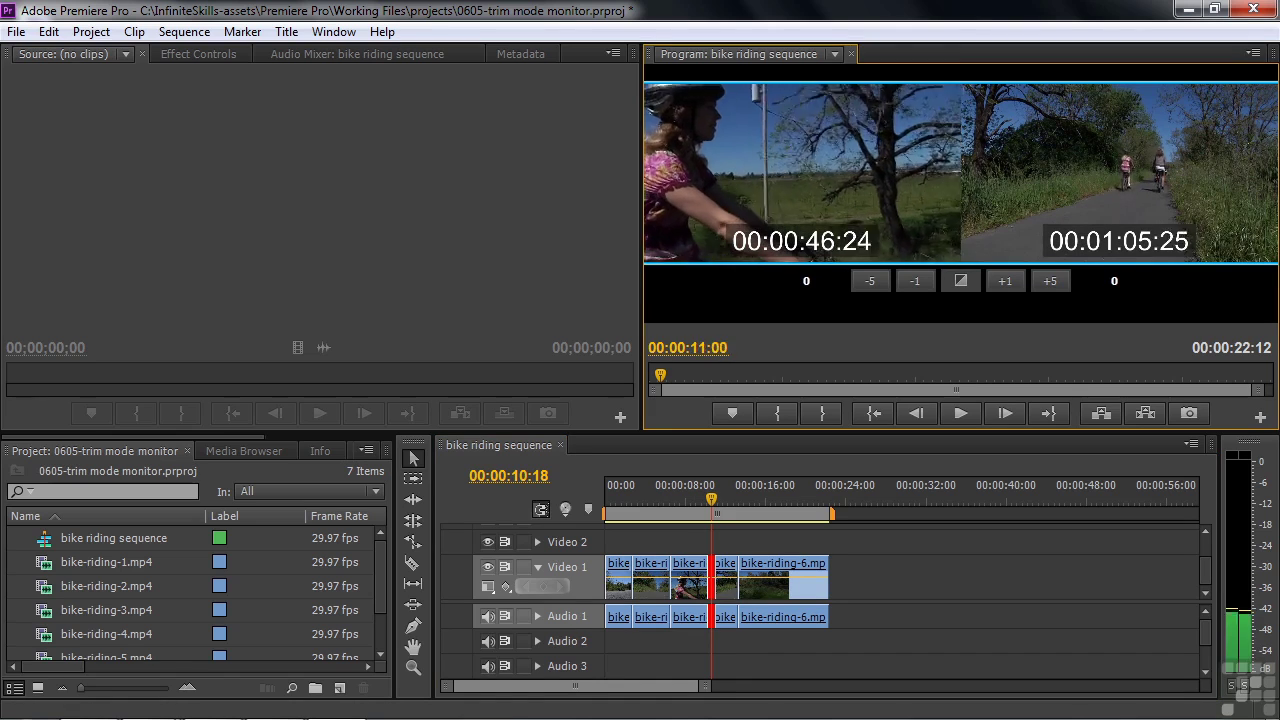
key("j")
key("l")
key("j")
key("l")
key("j")
key("k")
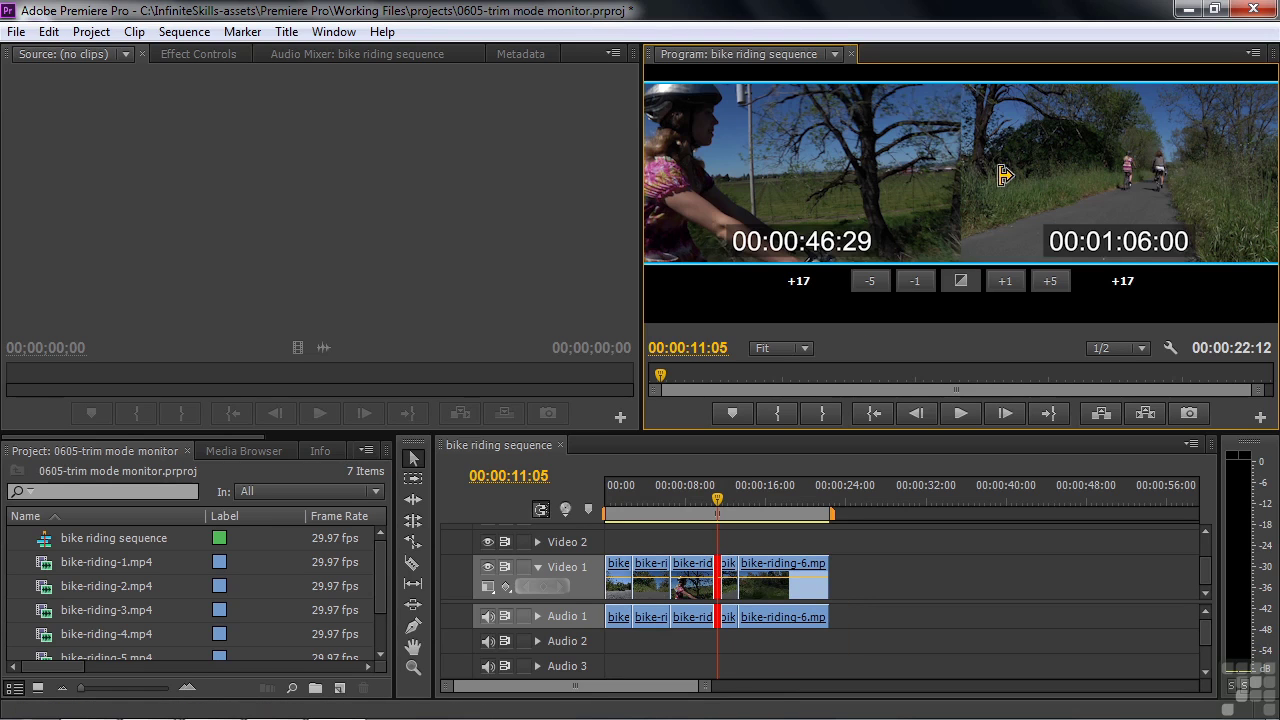
- Ripple-trim the fourth clip's In point to 00:01:03:28 and the third clip's Out point to 00:00:48:14 directly in the trim view
left_click_drag(1005, 176, 898, 176)
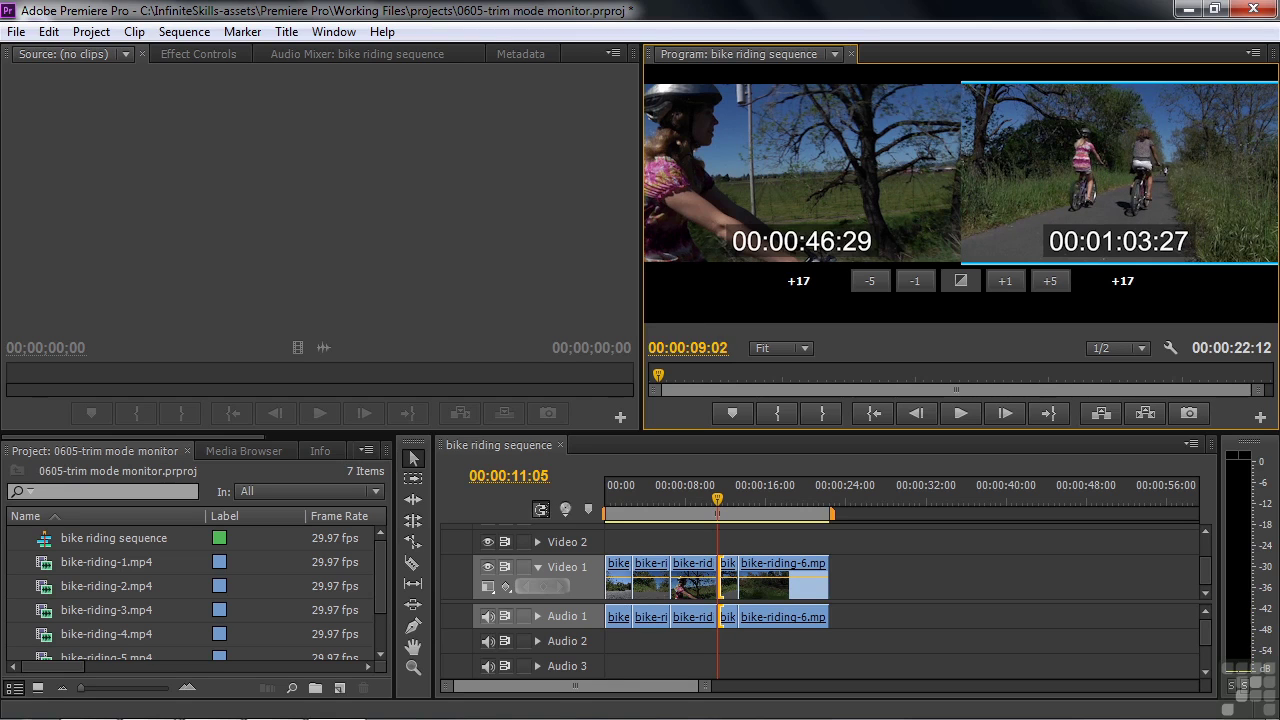
left_click_drag(898, 176, 1014, 180)
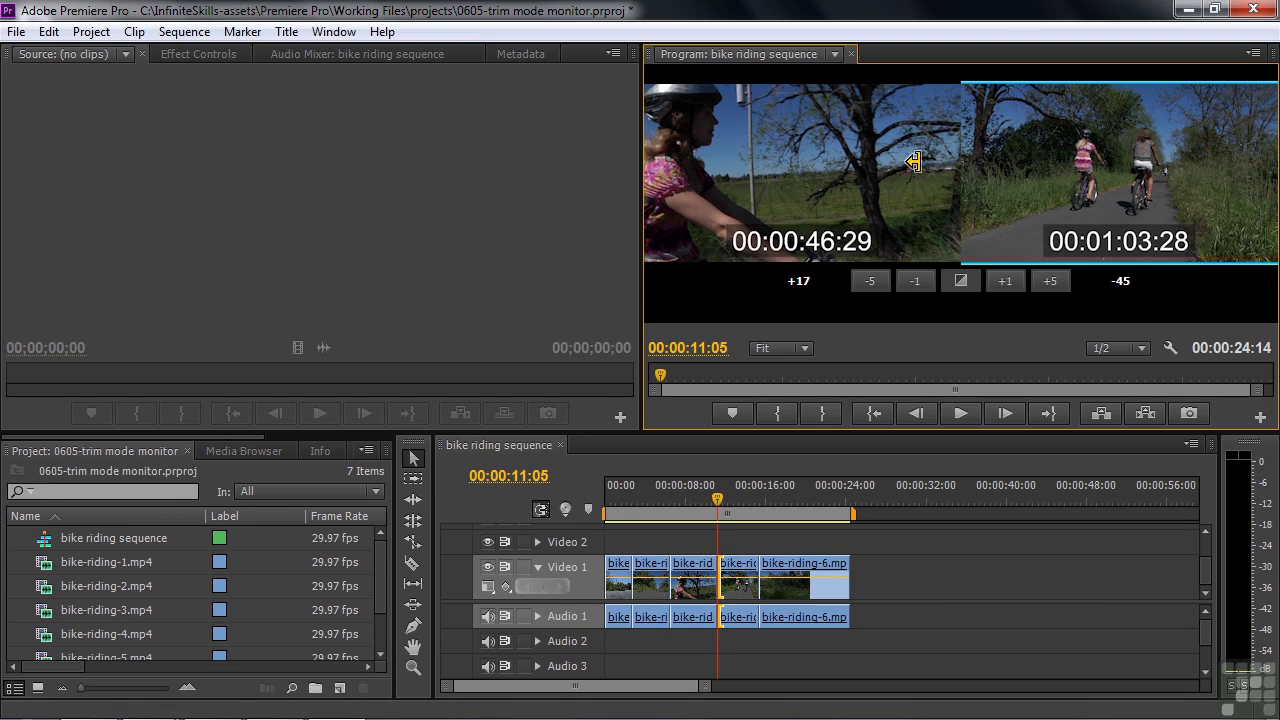
left_click_drag(909, 169, 995, 169)
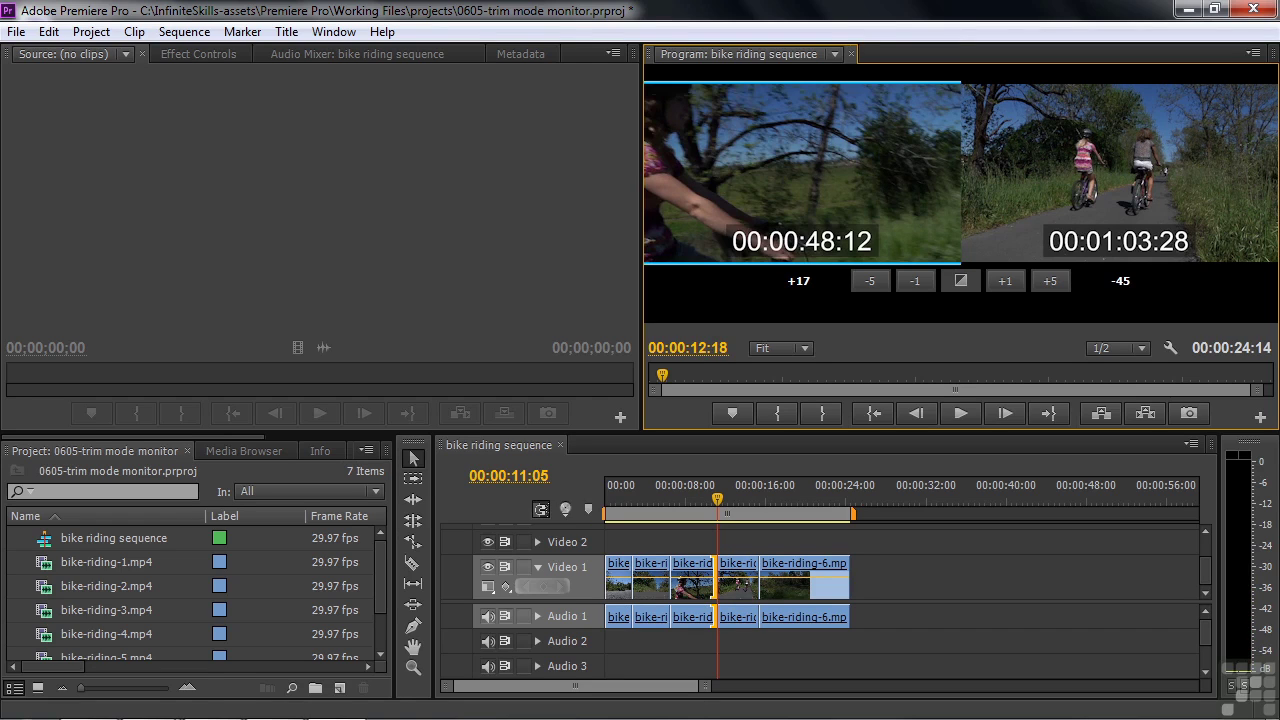
left_click_drag(909, 172, 911, 172)
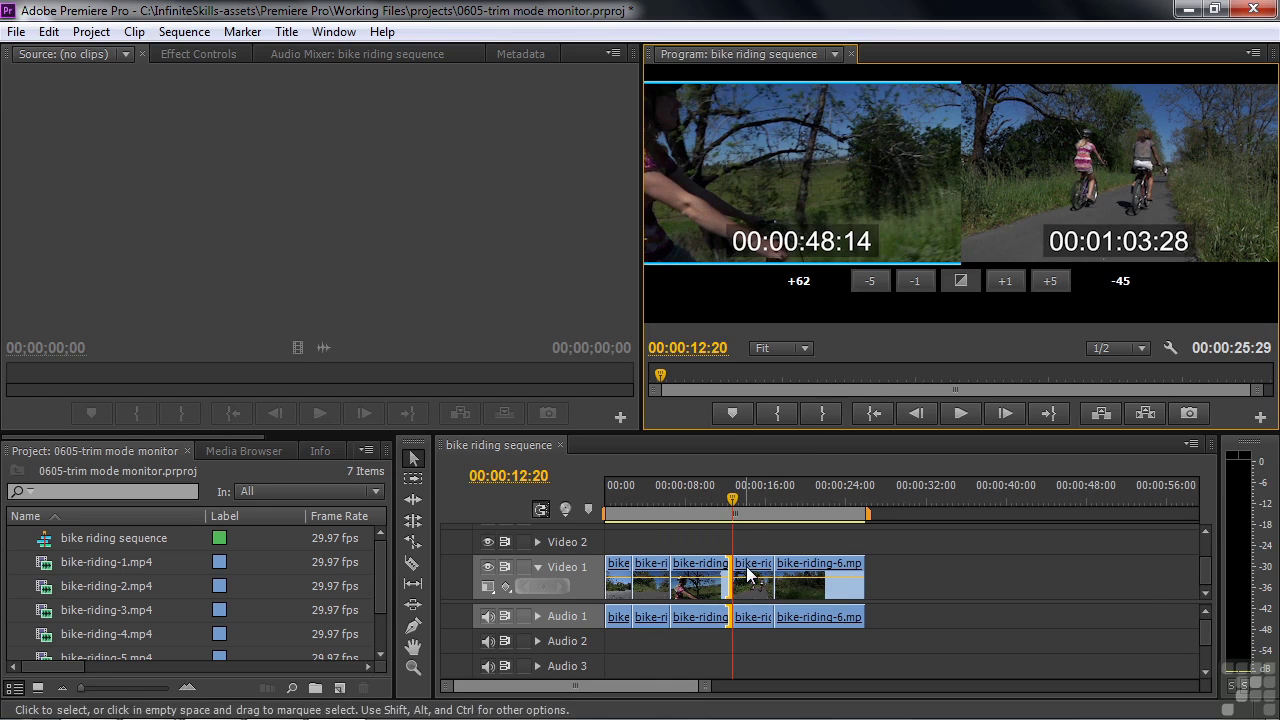
- Ripple-trim the In point of bike-riding-6.mp4 earlier in the timeline, bringing the sequence length to 00:00:27:17
left_click(790, 573)
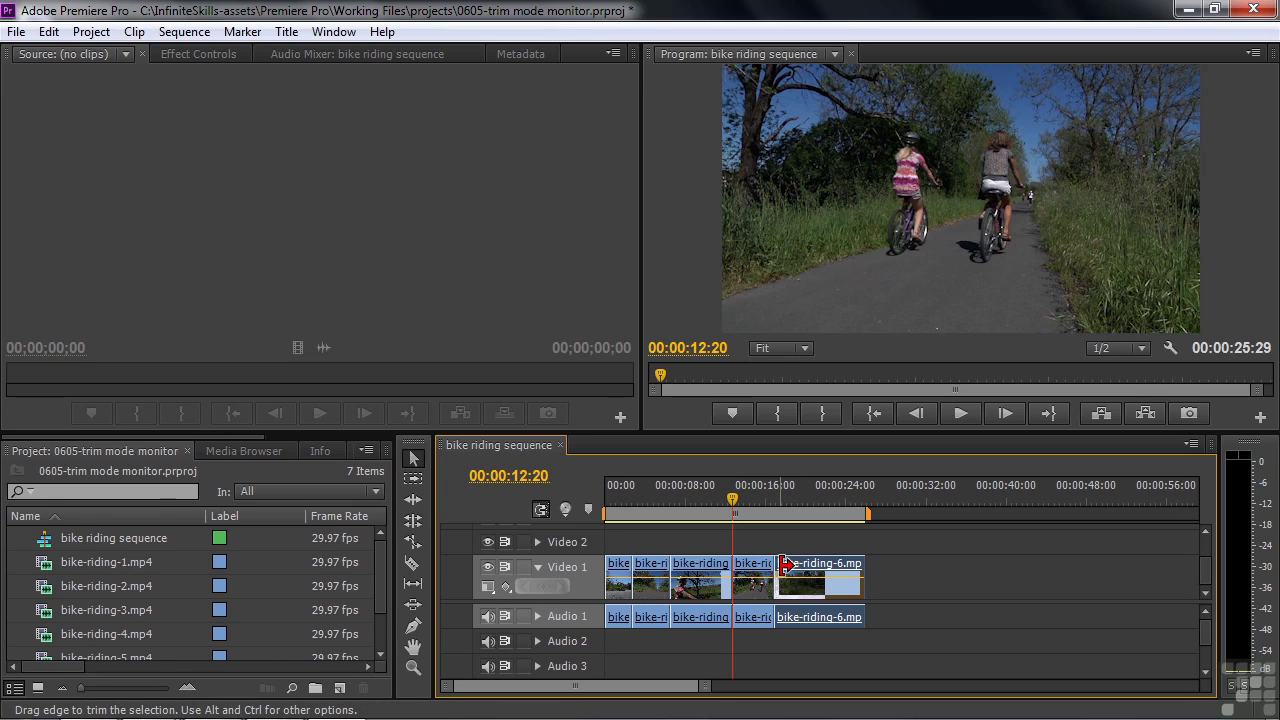
left_click(786, 566, "ctrl")
left_click_drag(786, 566, 771, 568)
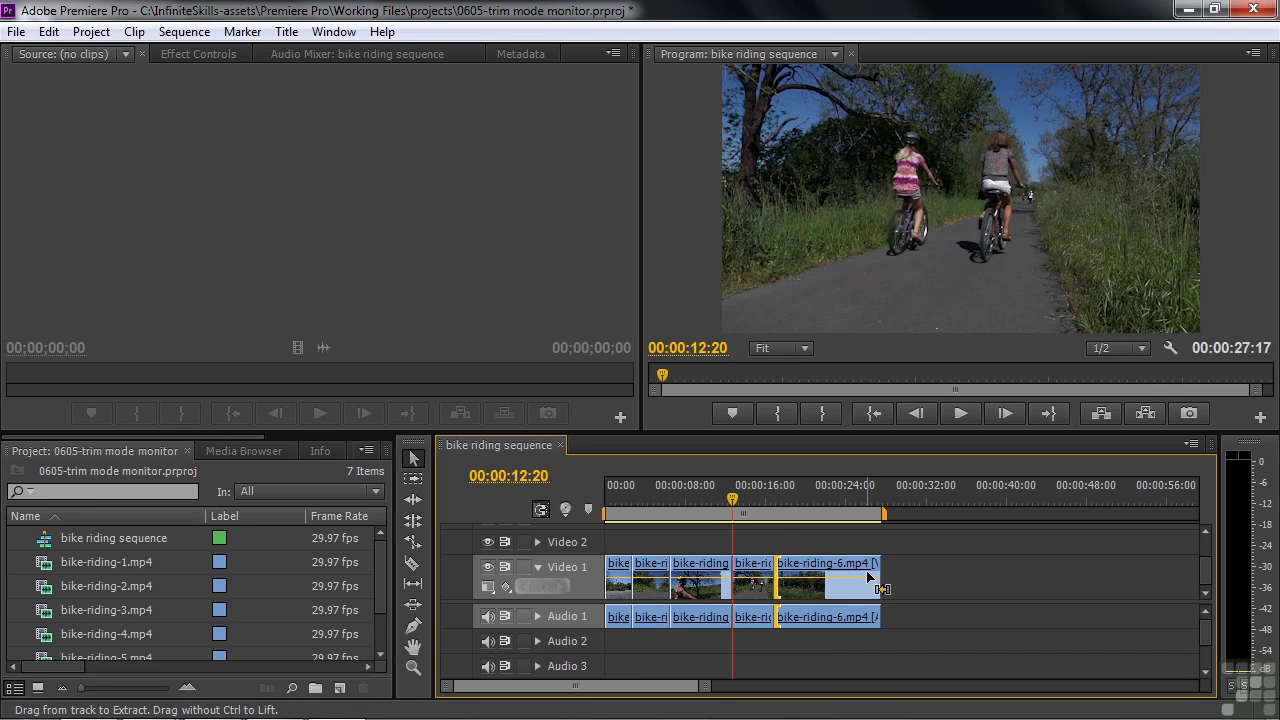